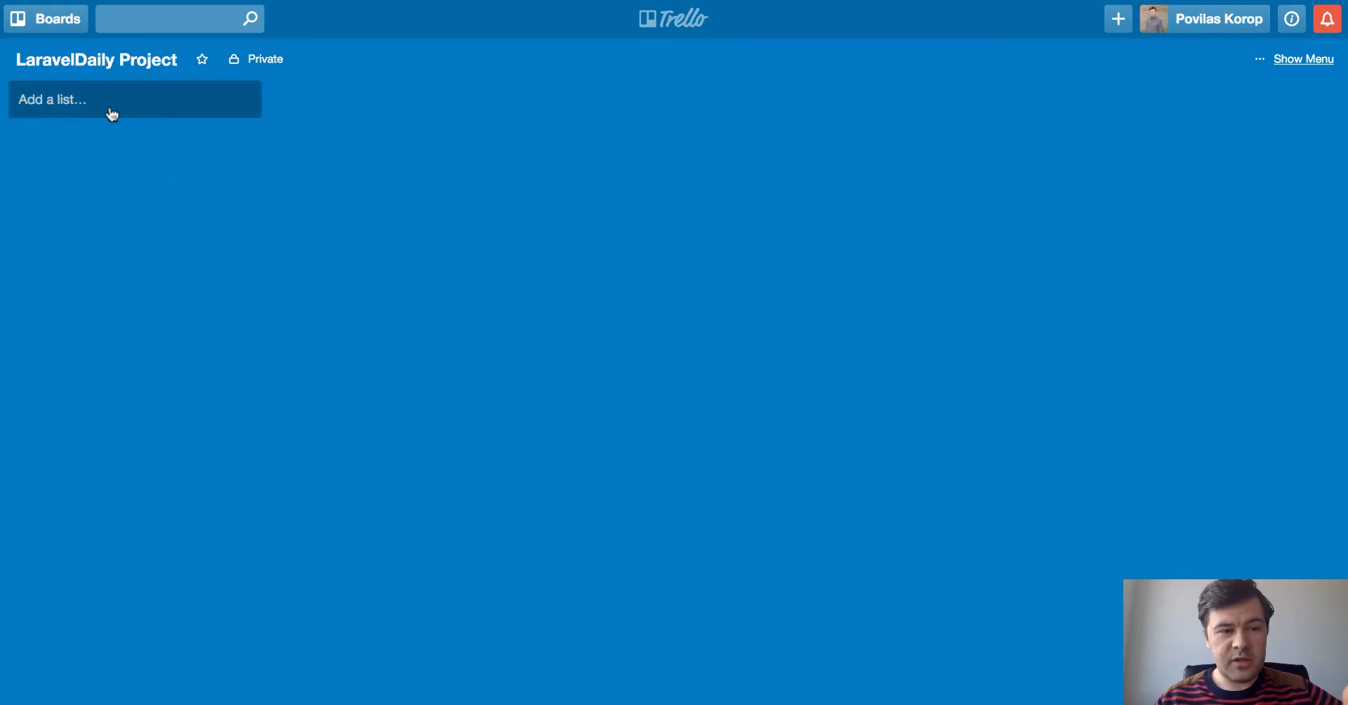
Create three lists on the board: To do, Doing and Done
{"action": "left_click", "coordinate": [61, 101]}
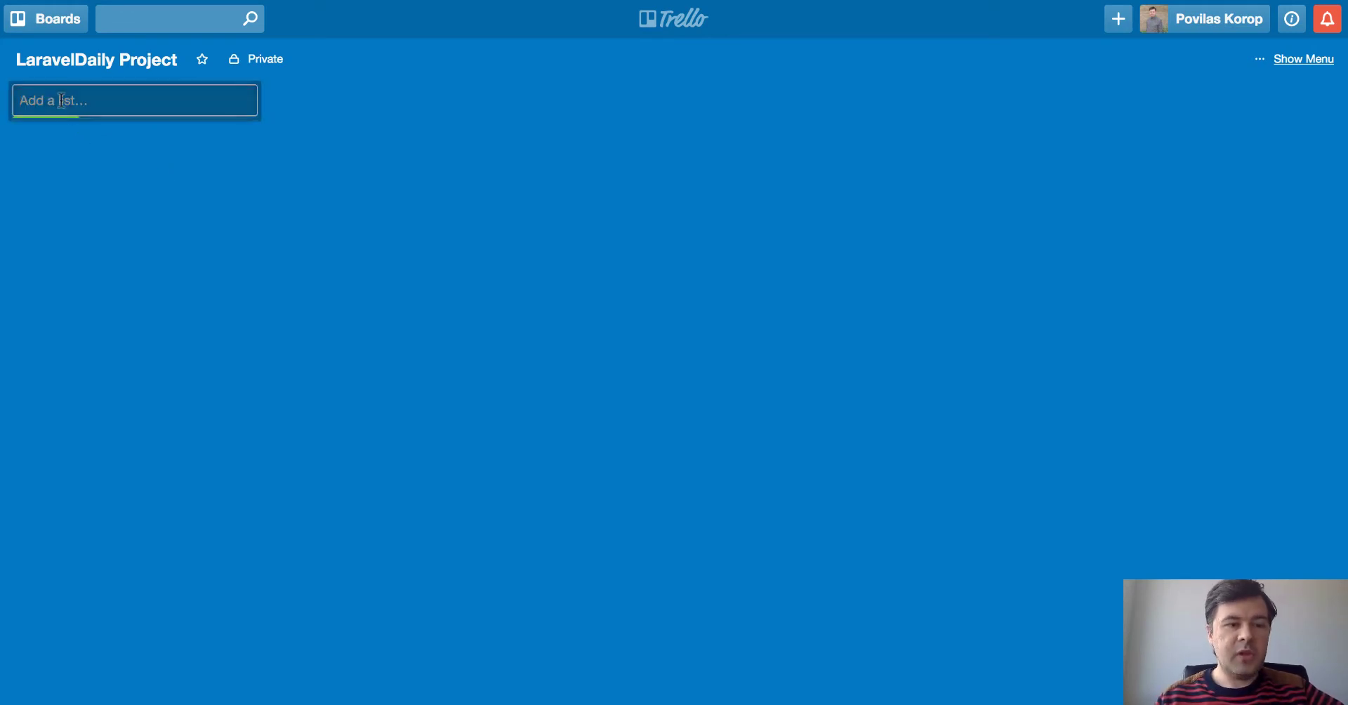
{"action": "type", "text": "To do"}
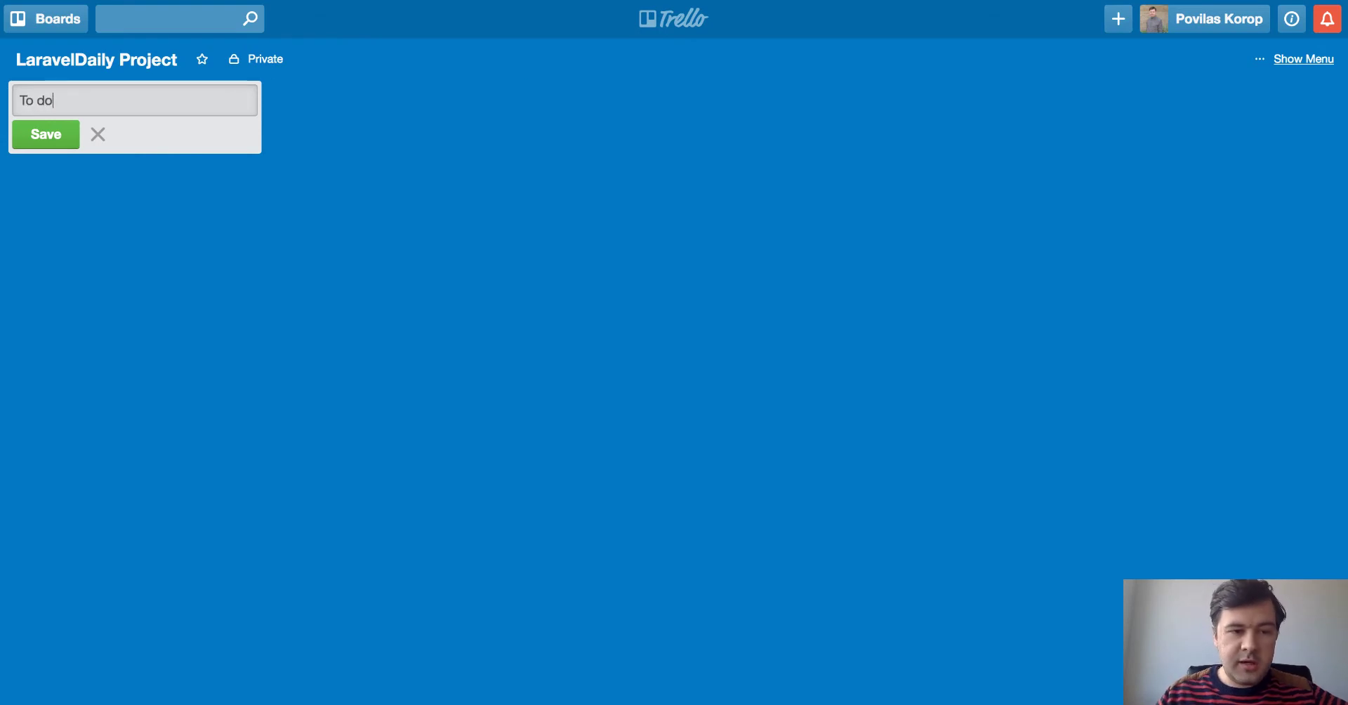
{"action": "key", "text": "Return"}
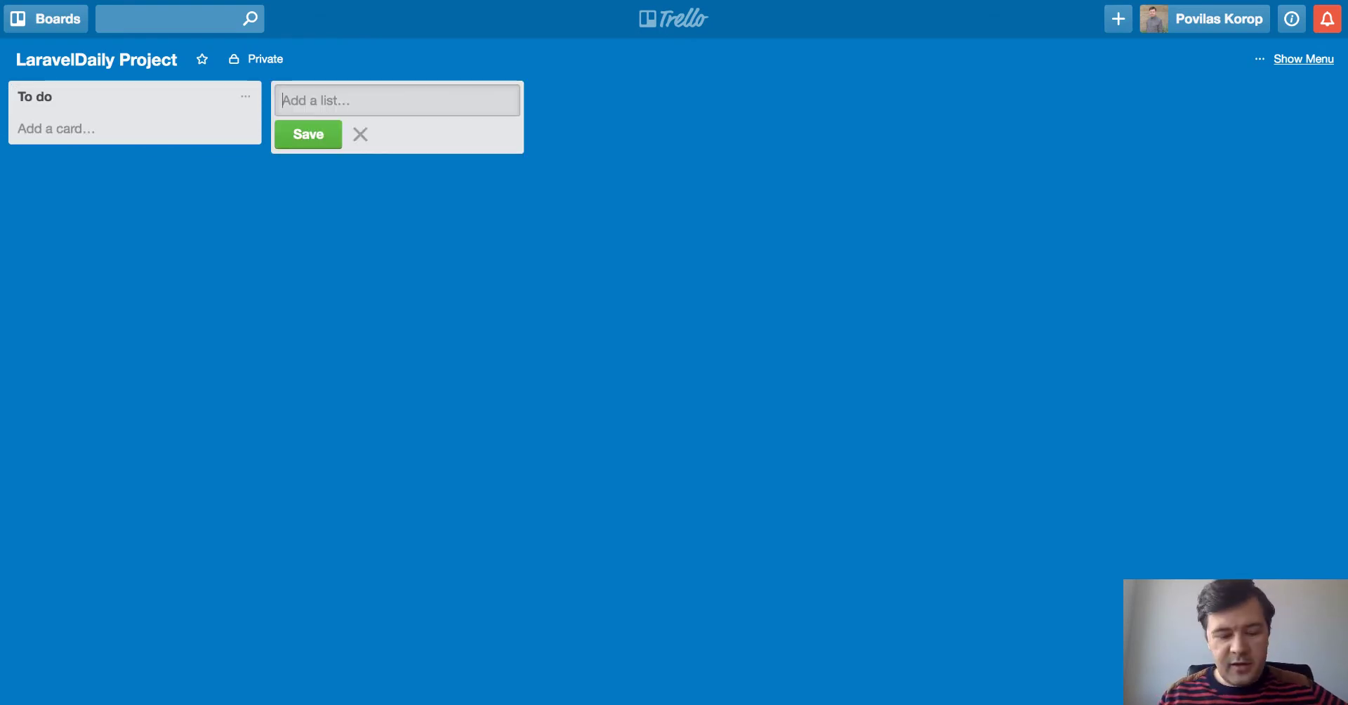
{"action": "type", "text": "Doing"}
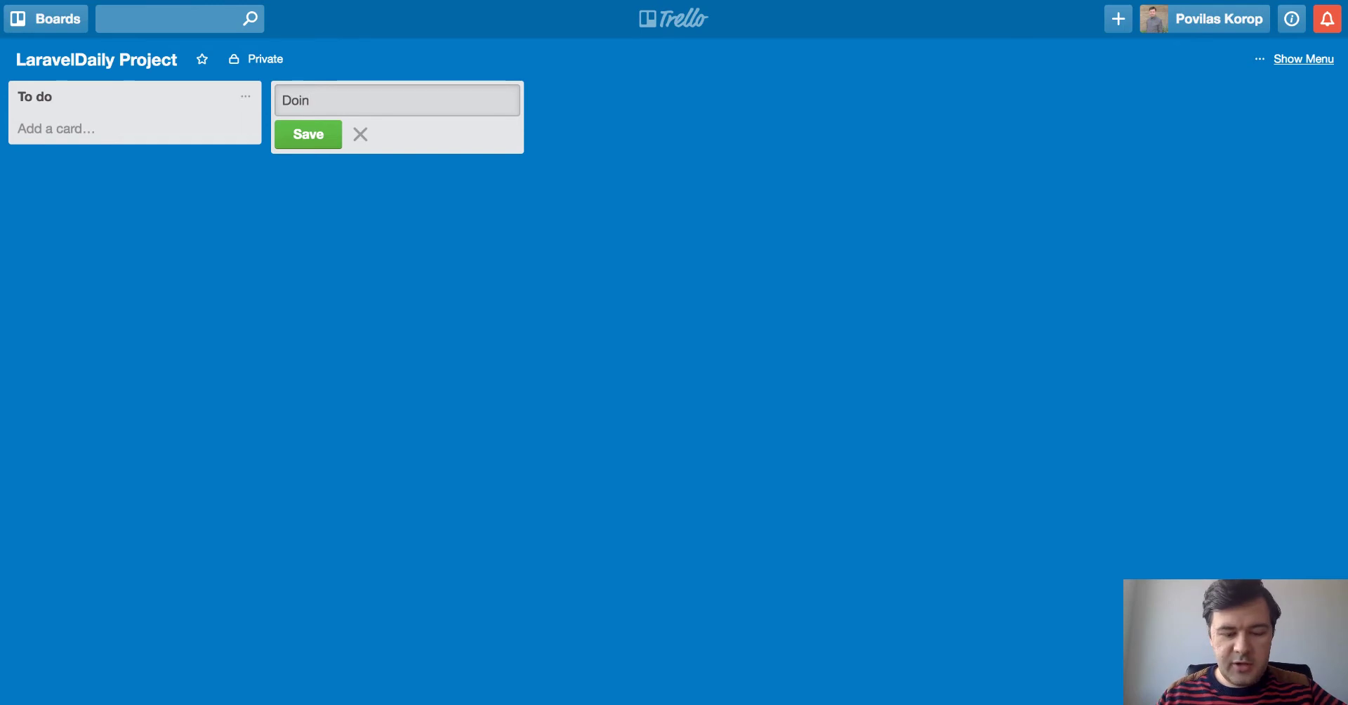
{"action": "key", "text": "Return"}
{"action": "type", "text": "Done"}
{"action": "key", "text": "Return"}
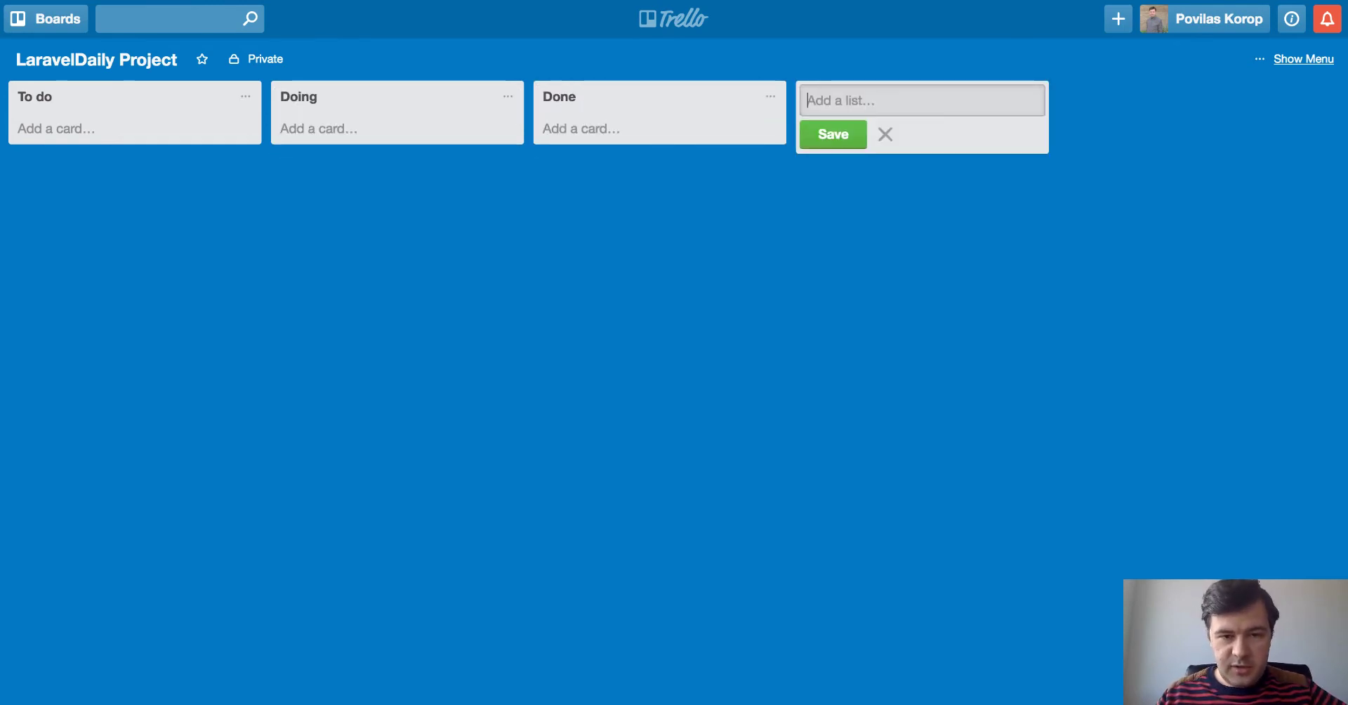
{"action": "left_click", "coordinate": [281, 233]}
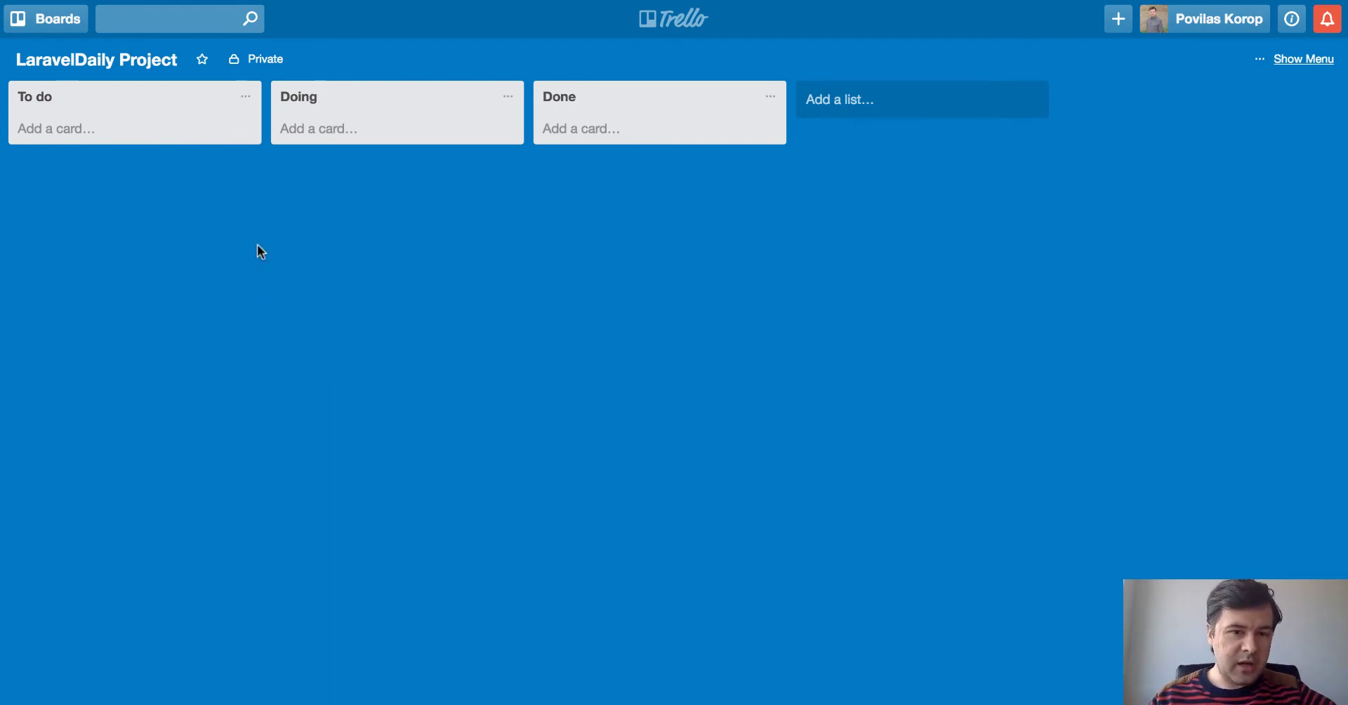
Subscribe to the To do list from its list actions menu
{"action": "left_click", "coordinate": [246, 98]}
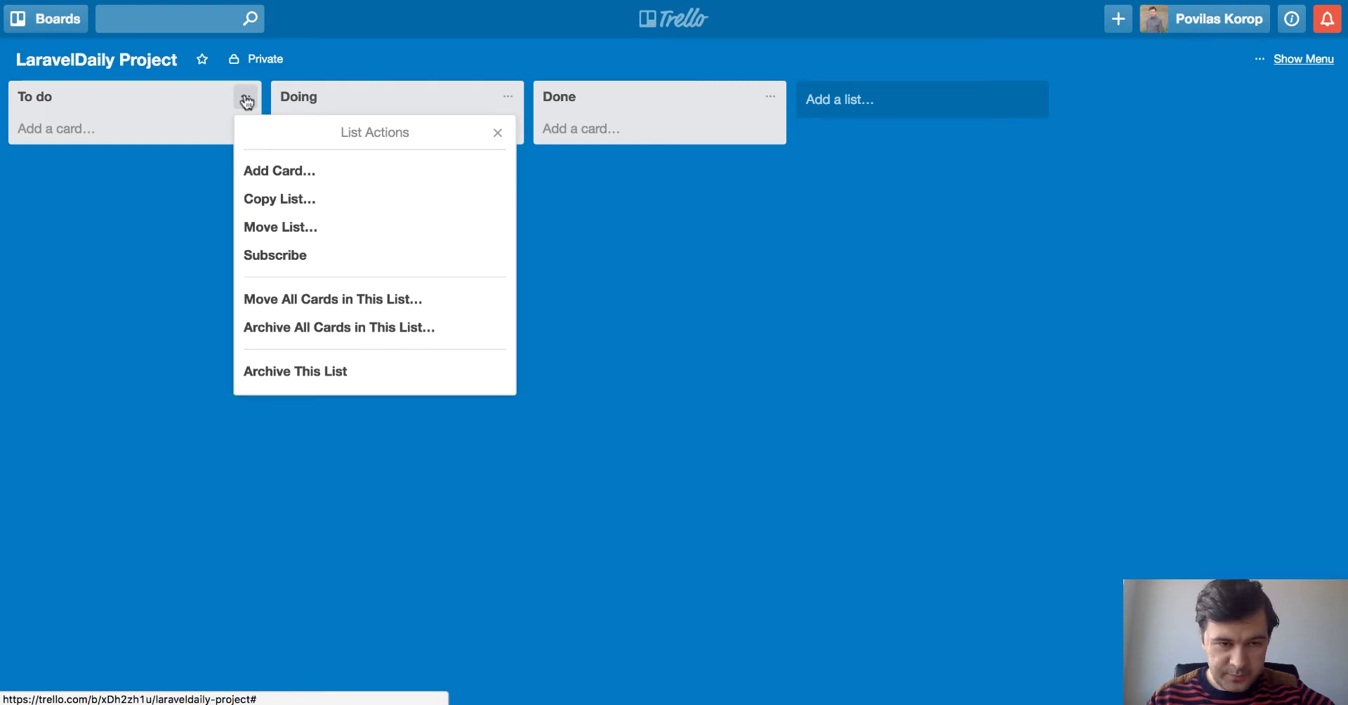
{"action": "left_click", "coordinate": [297, 260]}
{"action": "left_click", "coordinate": [162, 299]}
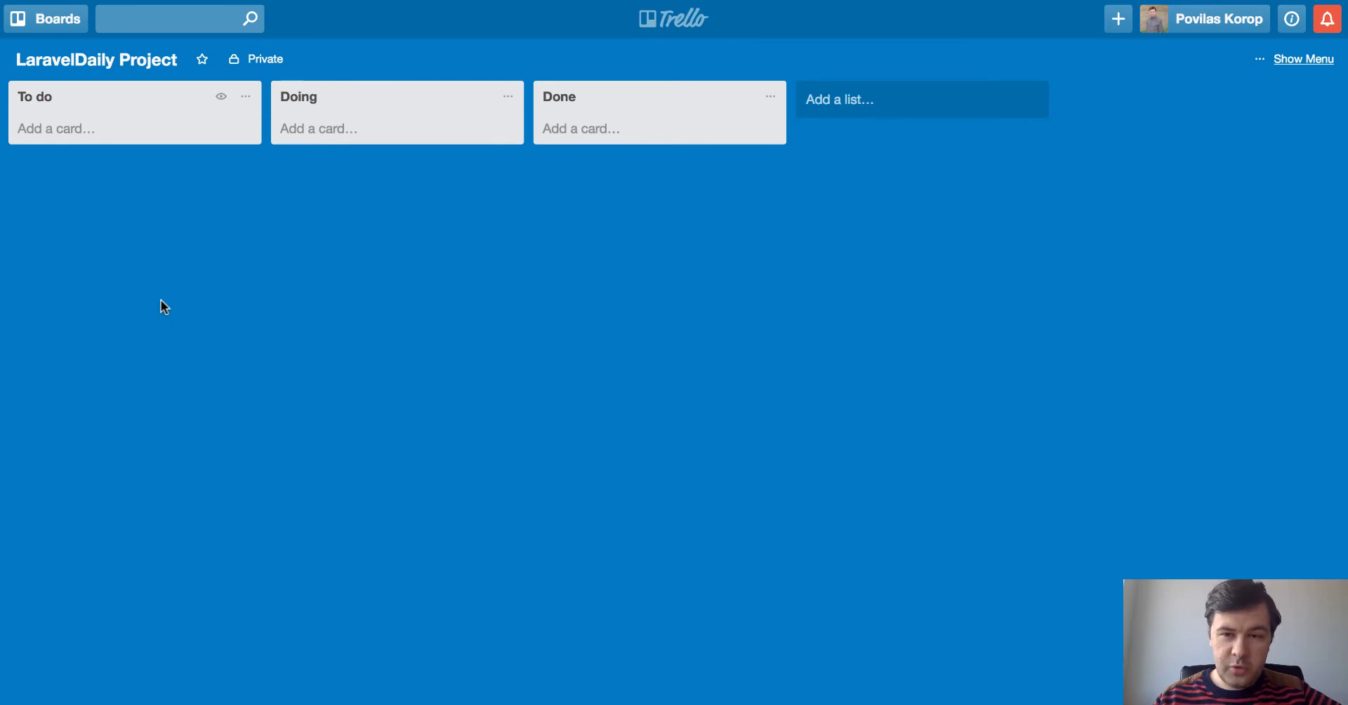
Create an Information list and move it to the far left of the board
{"action": "left_click", "coordinate": [840, 100]}
{"action": "type", "text": "Information"}
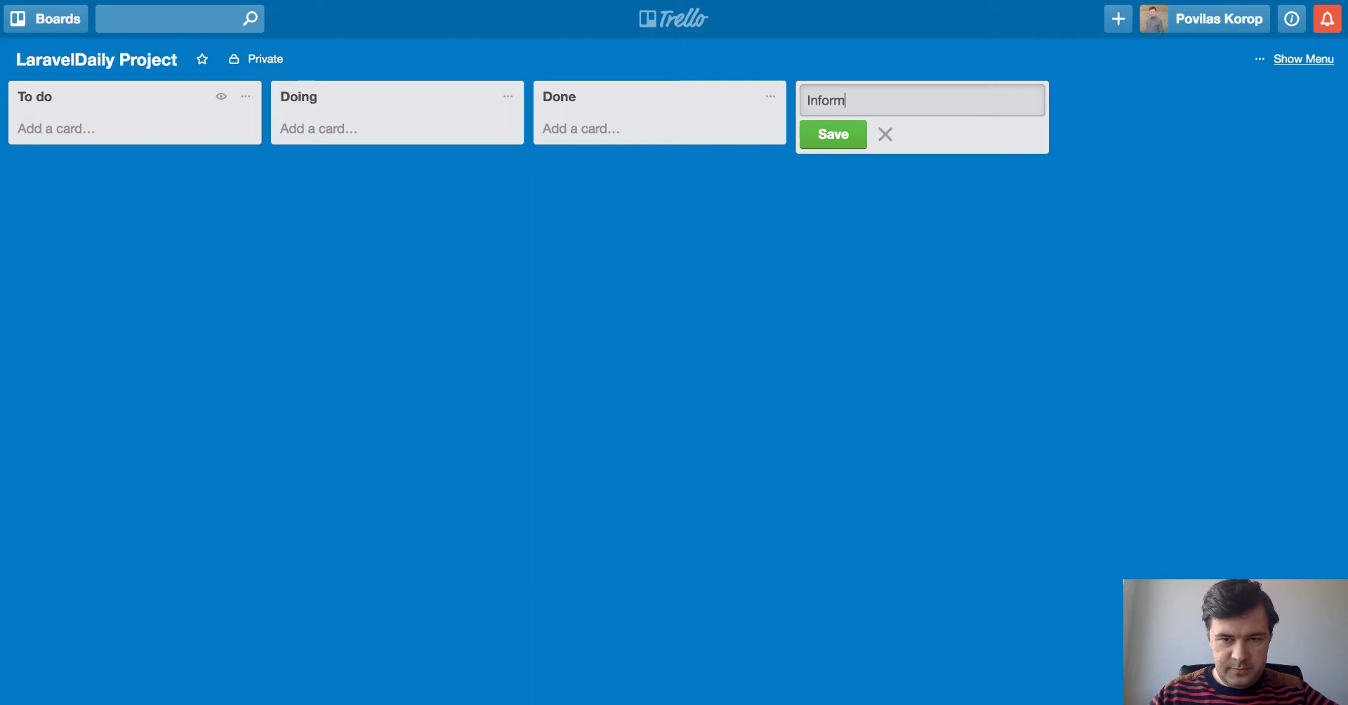
{"action": "key", "text": "Return"}
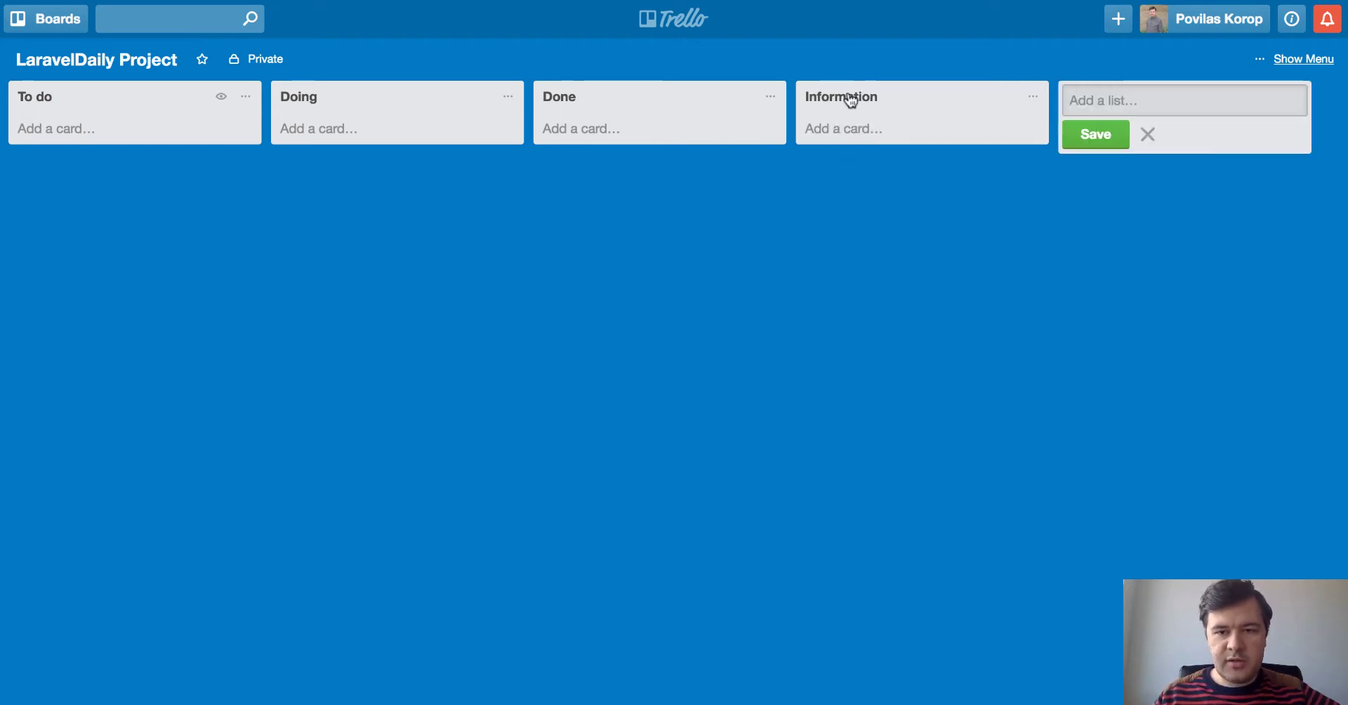
{"action": "left_click_drag", "start_coordinate": [850, 98], "coordinate": [23, 95]}
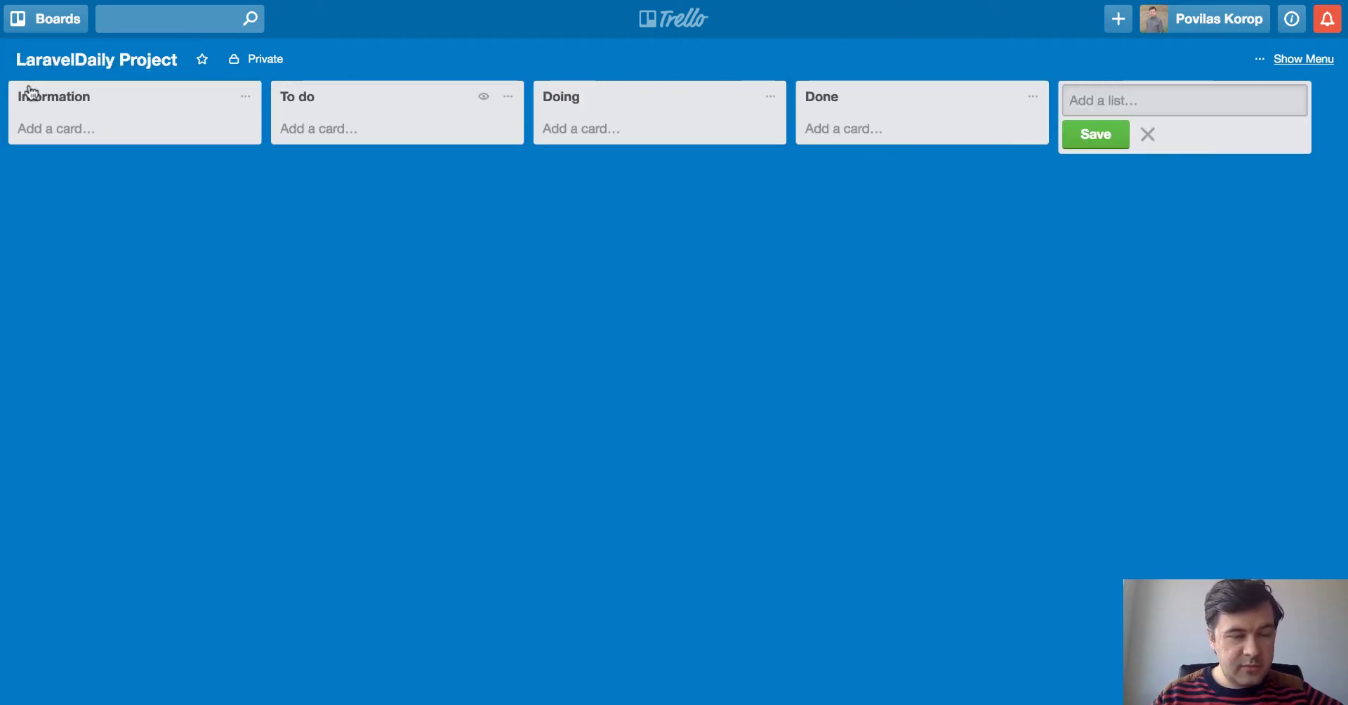
{"action": "left_click", "coordinate": [161, 332]}
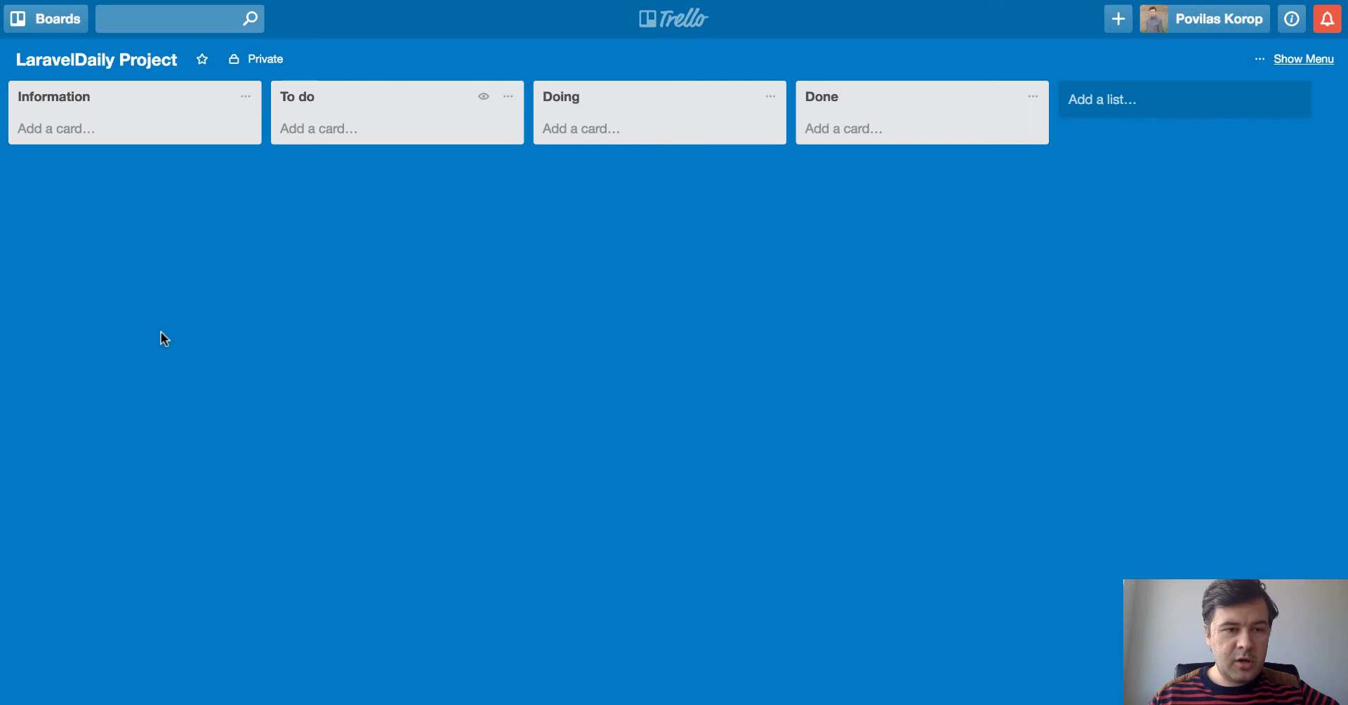
Add a card titled 'Specification' to the Information list
{"action": "left_click", "coordinate": [53, 128]}
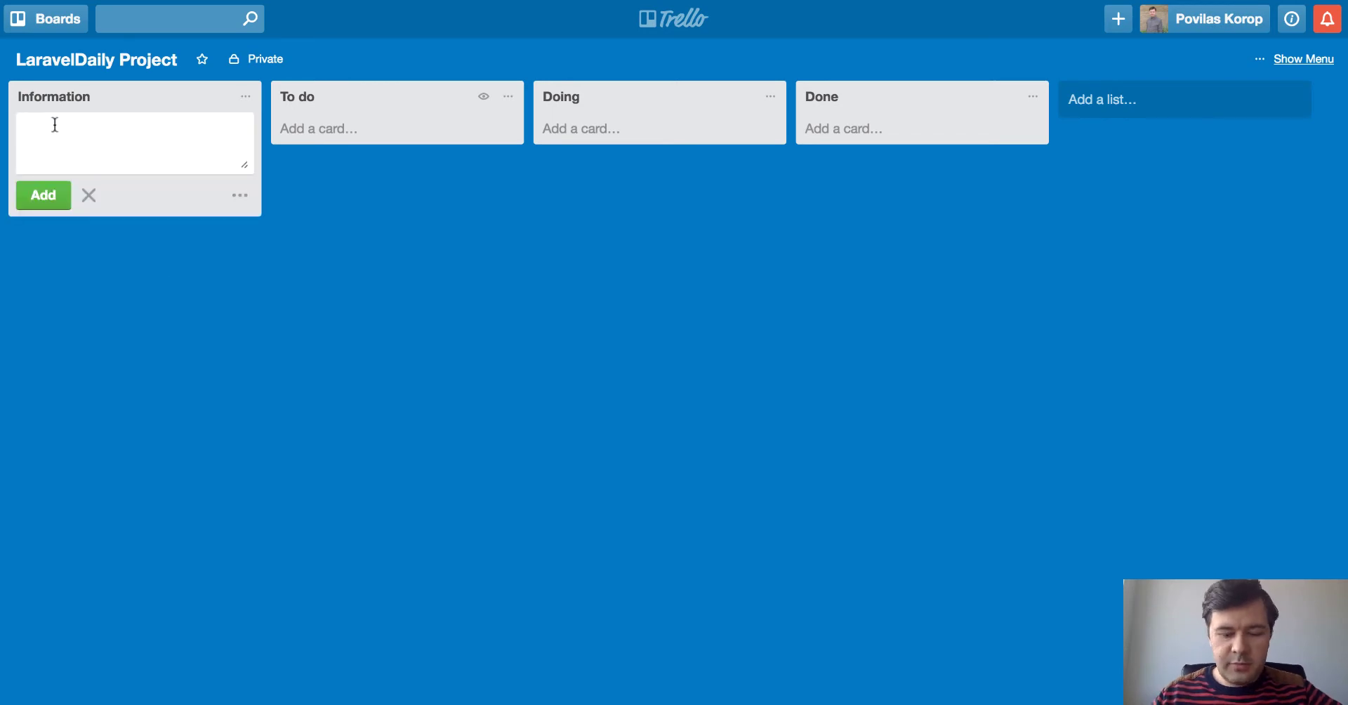
{"action": "type", "text": "S"}
{"action": "type", "text": "ed"}
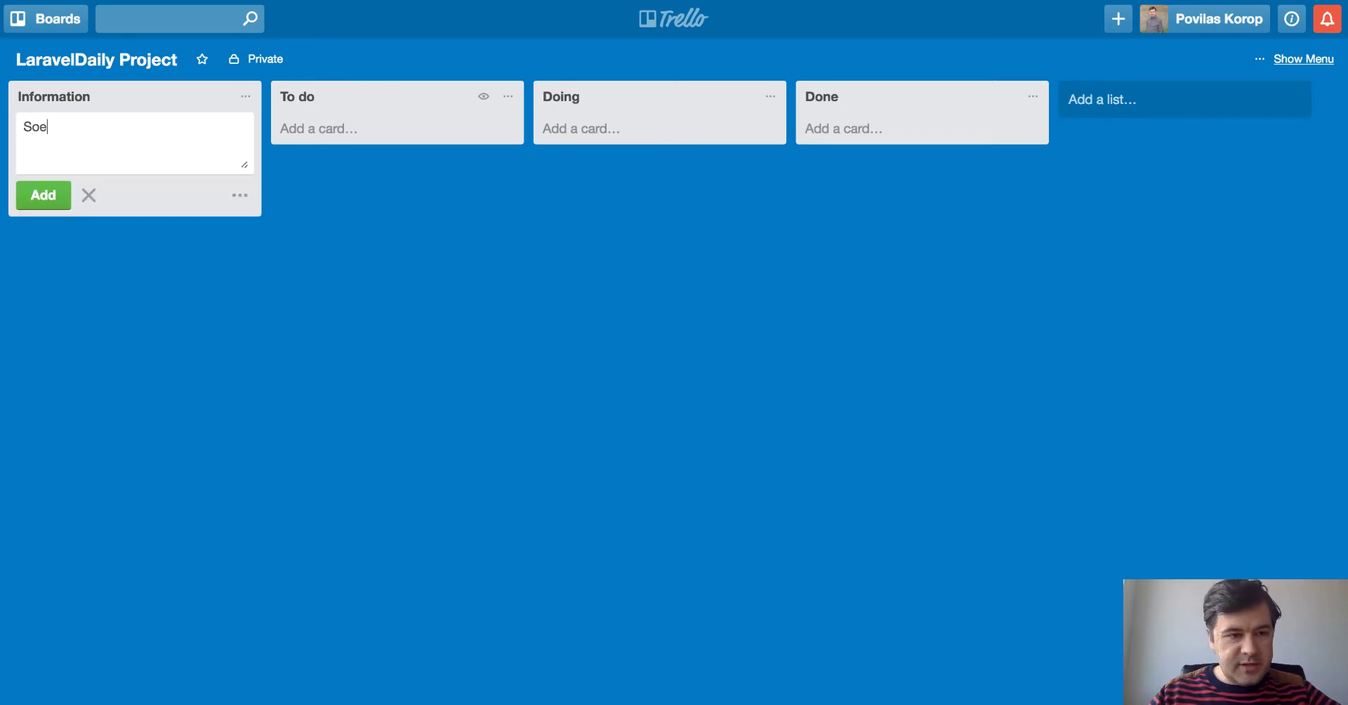
{"action": "key", "text": "BackSpace"}
{"action": "key", "text": "BackSpace"}
{"action": "type", "text": "eif"}
{"action": "key", "text": "BackSpace"}
{"action": "key", "text": "BackSpace"}
{"action": "key", "text": "BackSpace"}
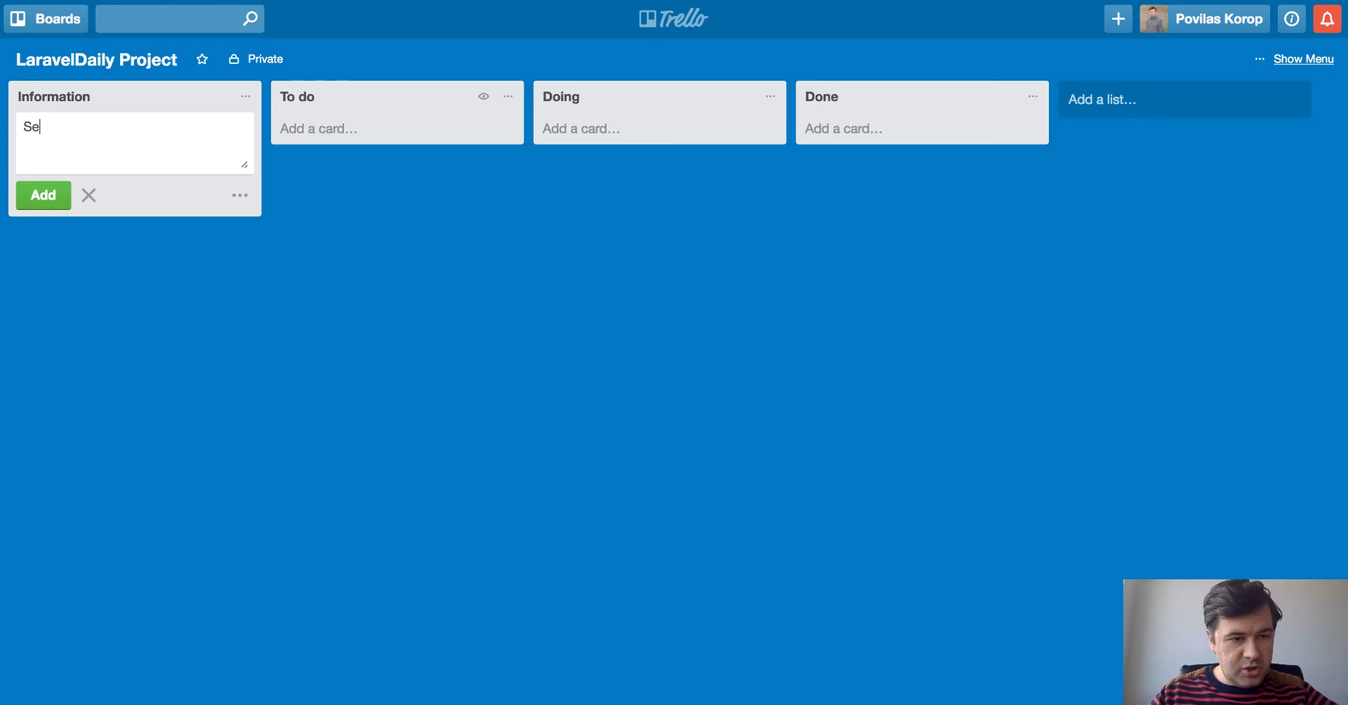
{"action": "type", "text": "pecification"}
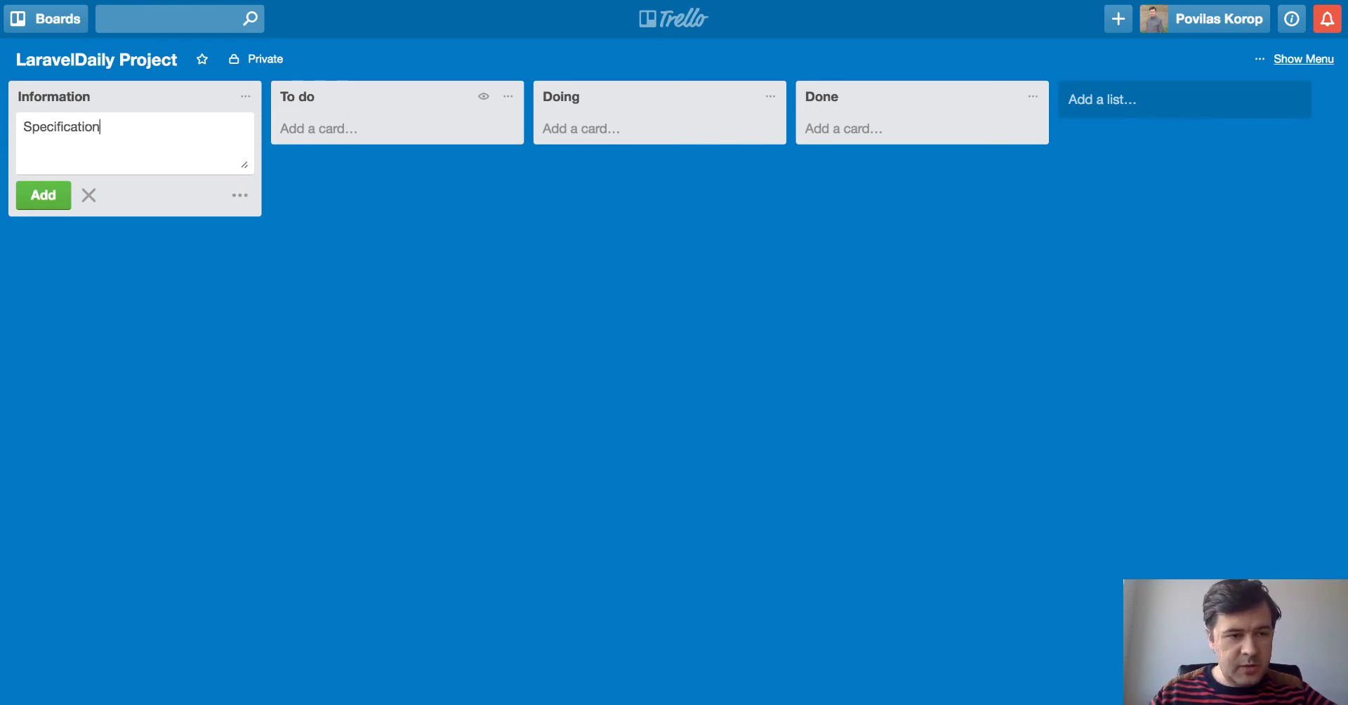
{"action": "key", "text": "Return"}
Give the Specification card the description 'Big specification' and close the card
{"action": "left_click", "coordinate": [60, 130]}
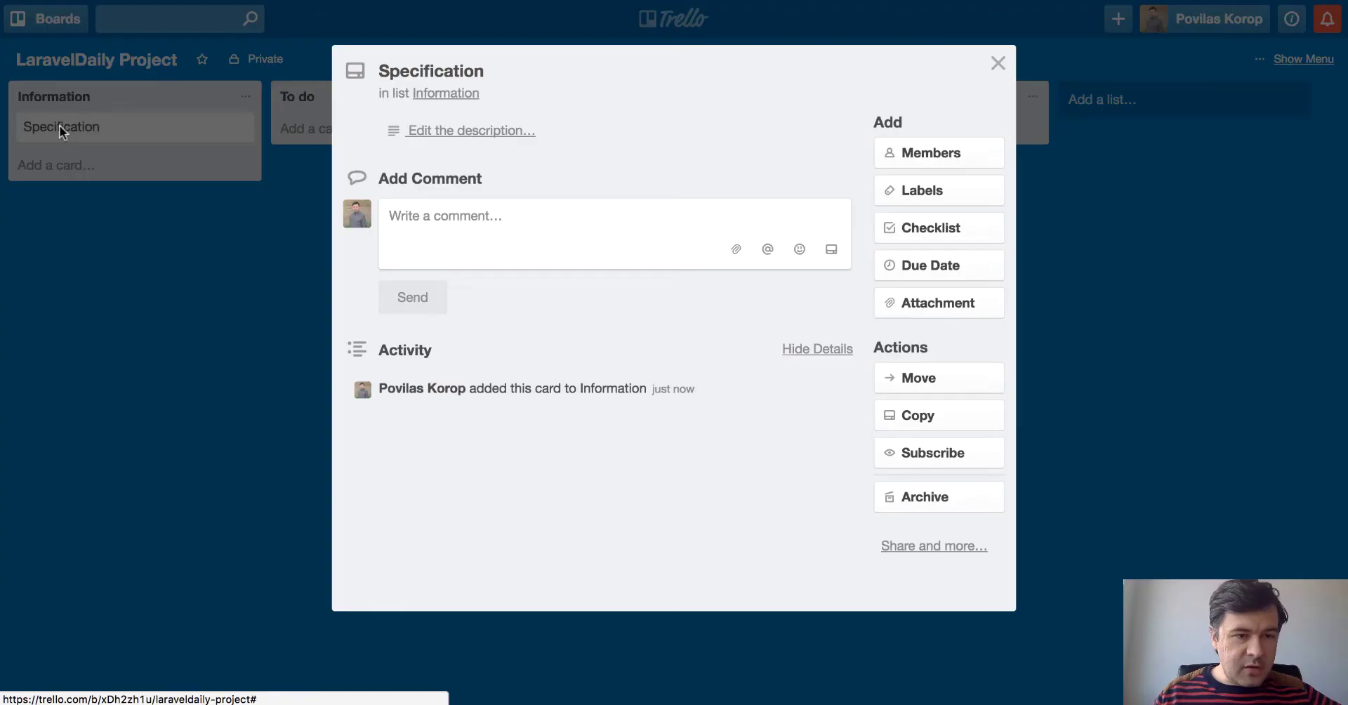
{"action": "left_click", "coordinate": [479, 130]}
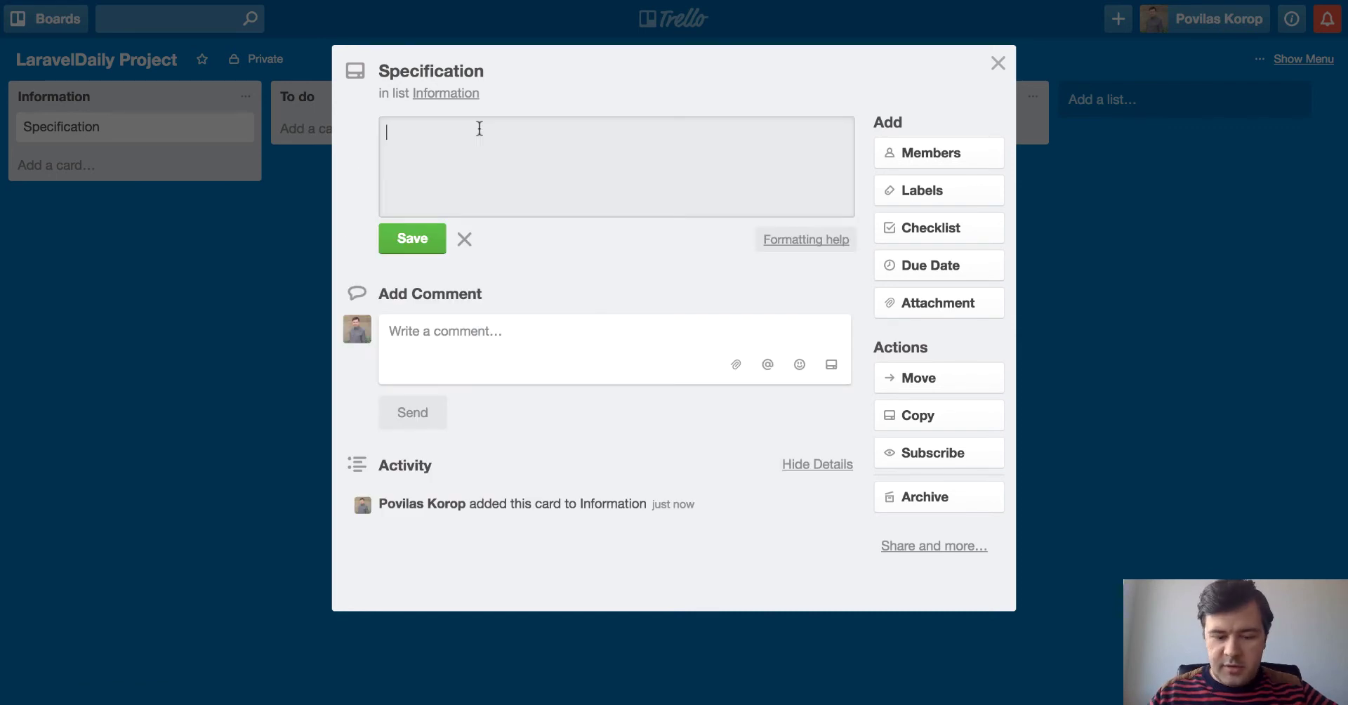
{"action": "type", "text": "Big spe"}
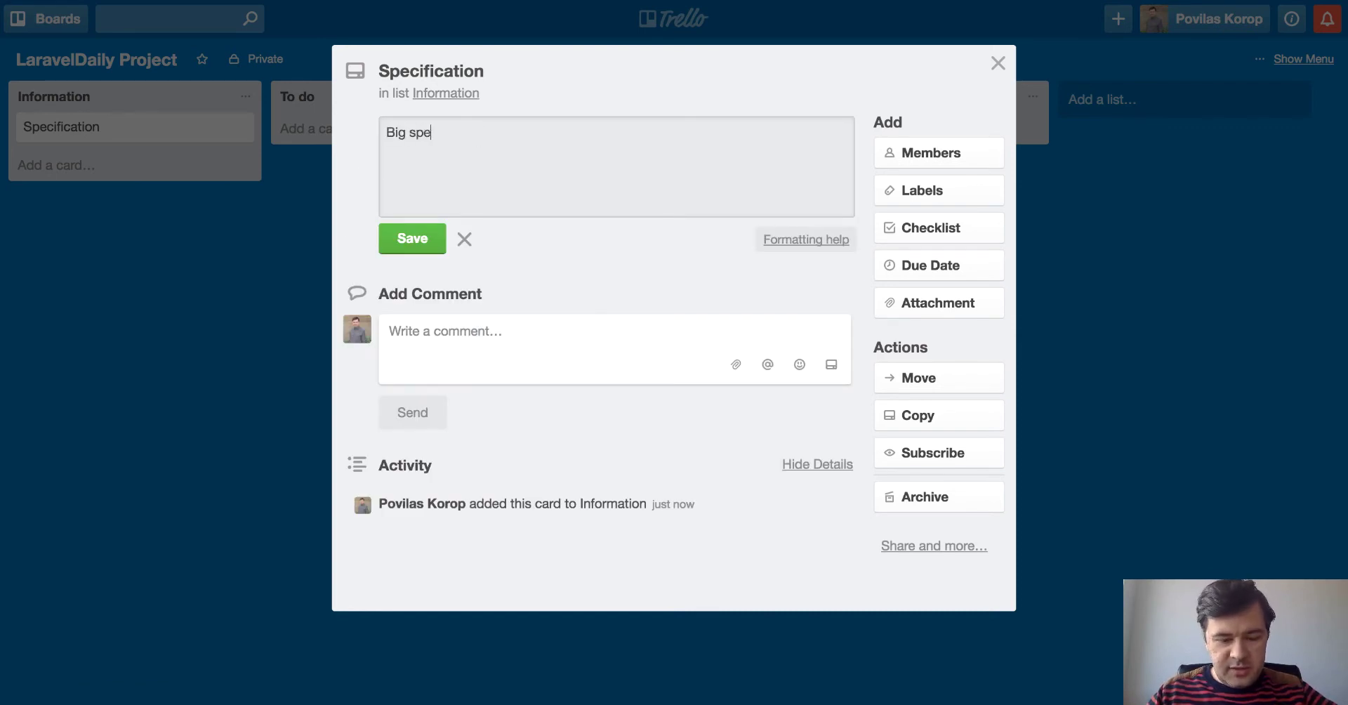
{"action": "type", "text": "cification"}
{"action": "key", "text": "Return"}
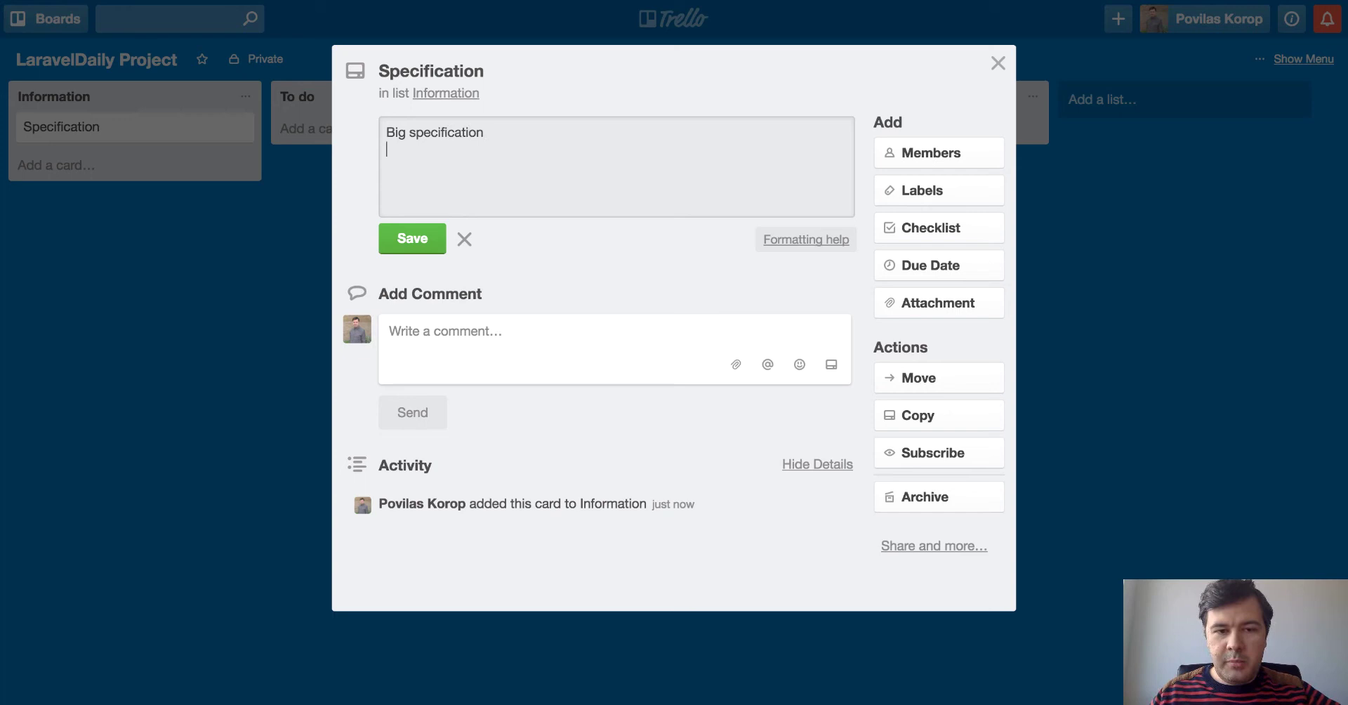
{"action": "left_click", "coordinate": [412, 238]}
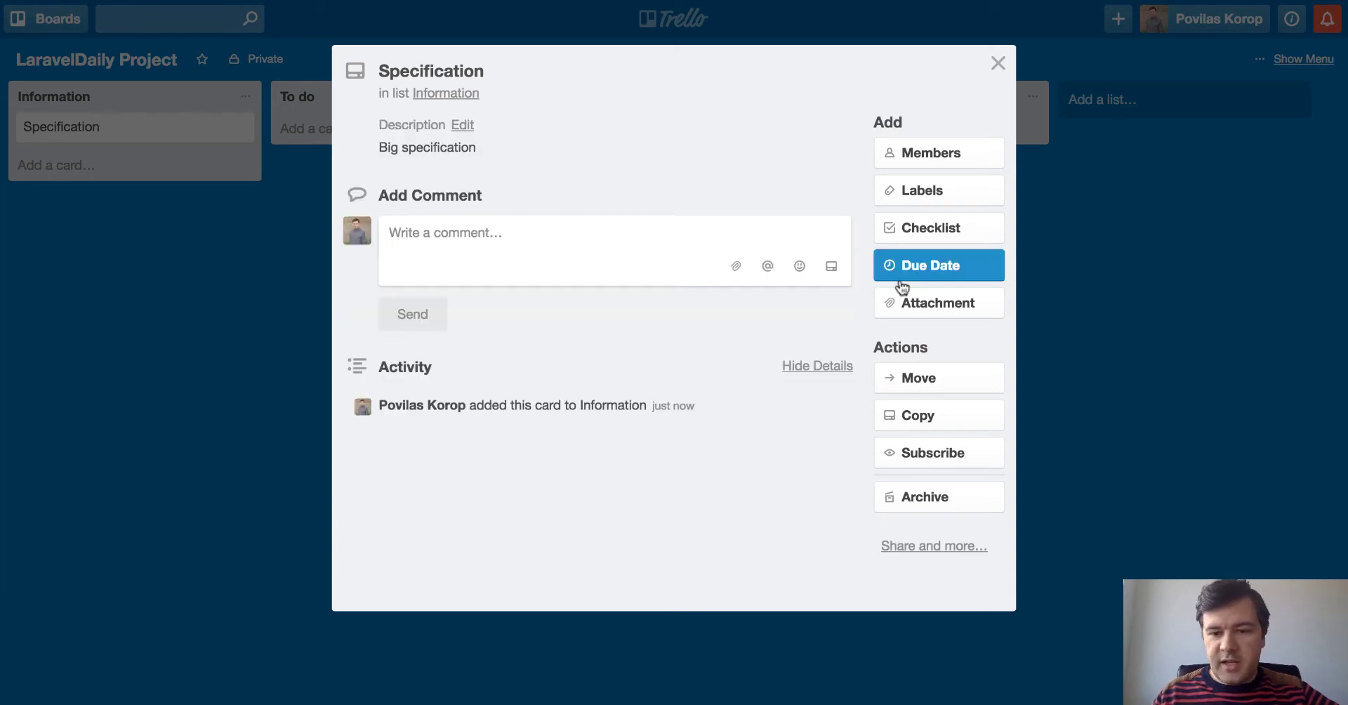
{"action": "left_click", "coordinate": [929, 308]}
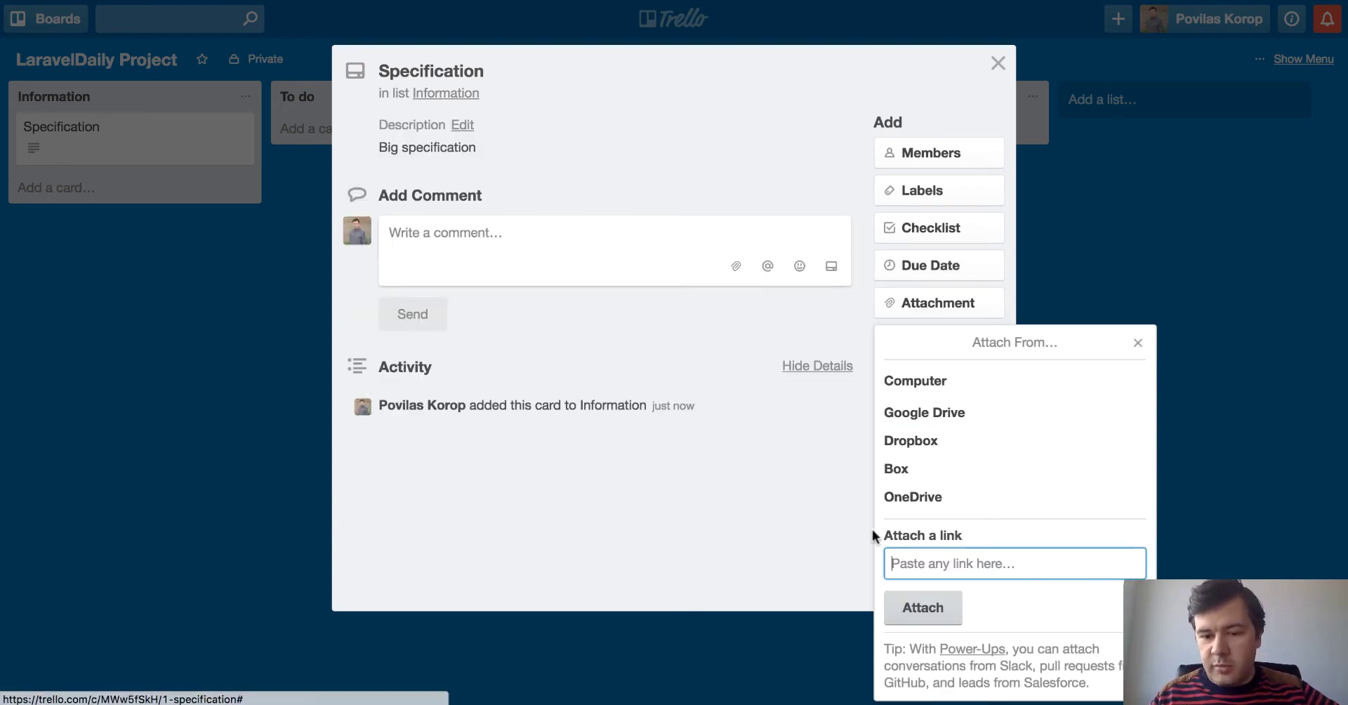
{"action": "left_click", "coordinate": [230, 458]}
{"action": "left_click", "coordinate": [206, 424]}
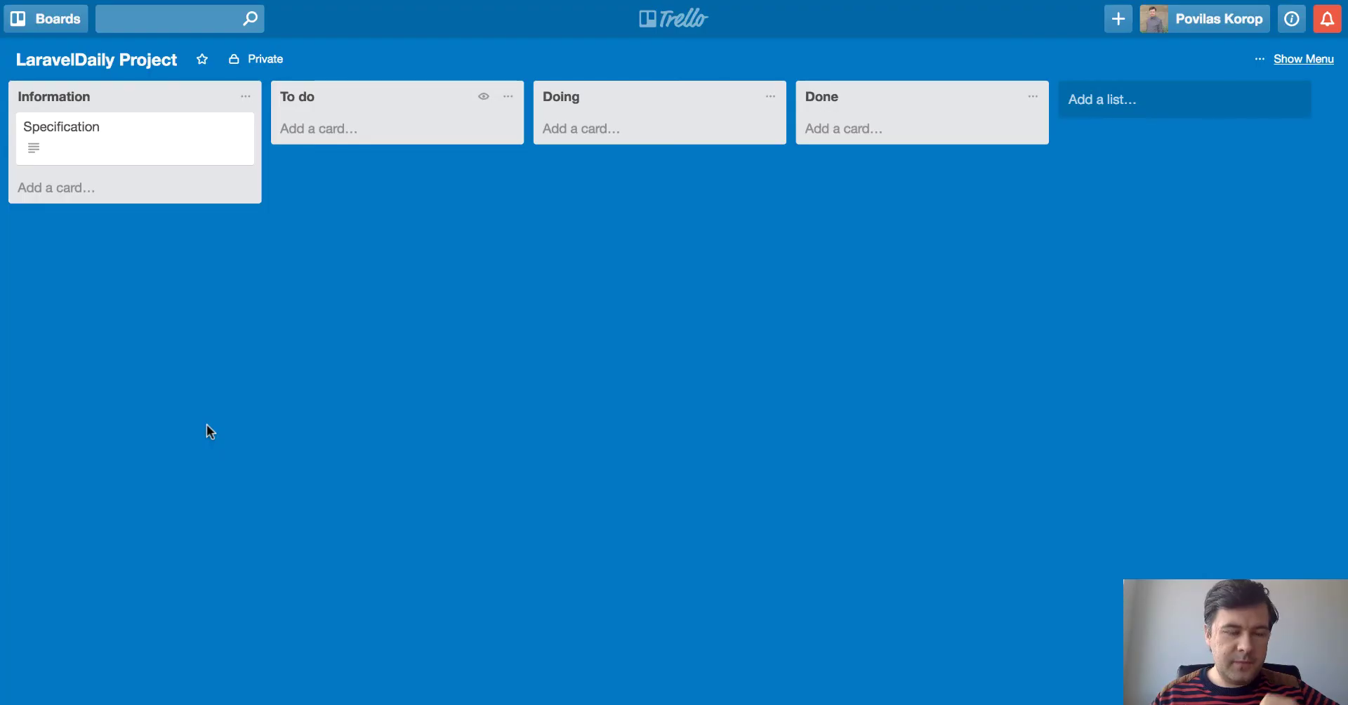
Add a 'Testing process' card below Specification in the Information list
{"action": "left_click", "coordinate": [61, 188]}
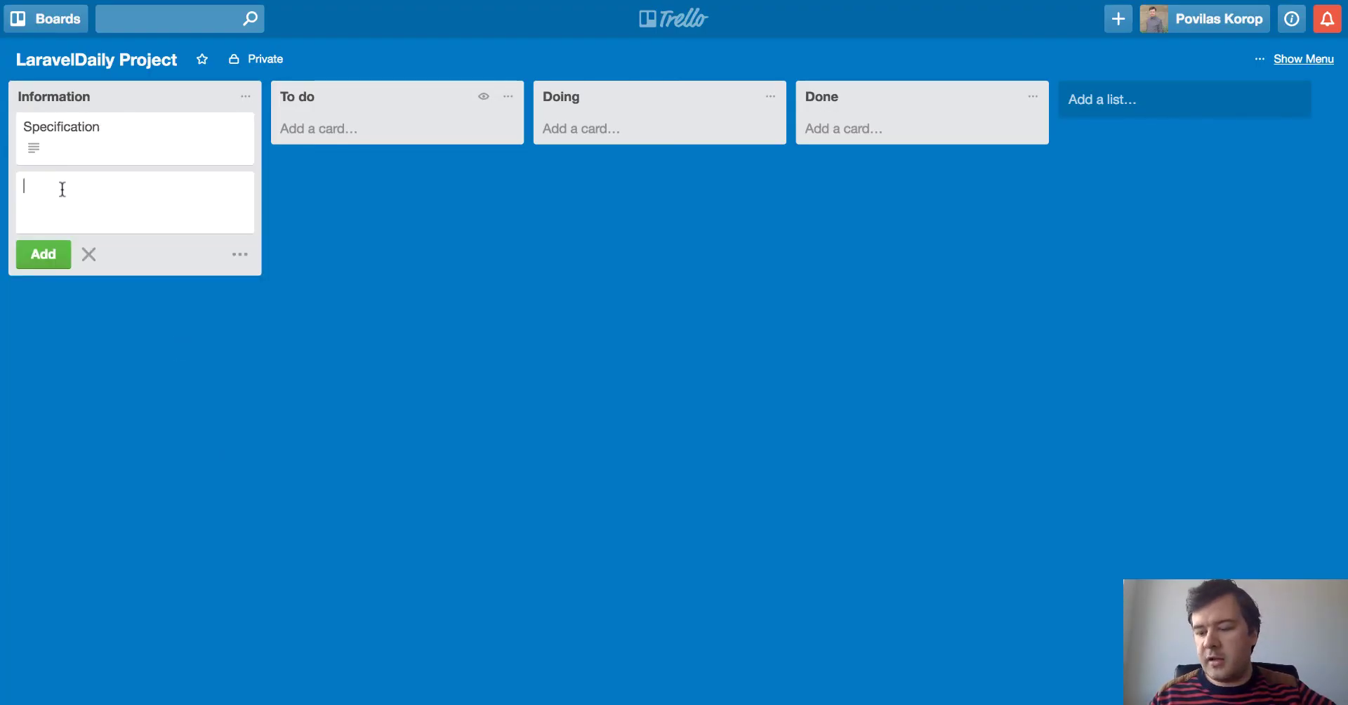
{"action": "type", "text": "Test"}
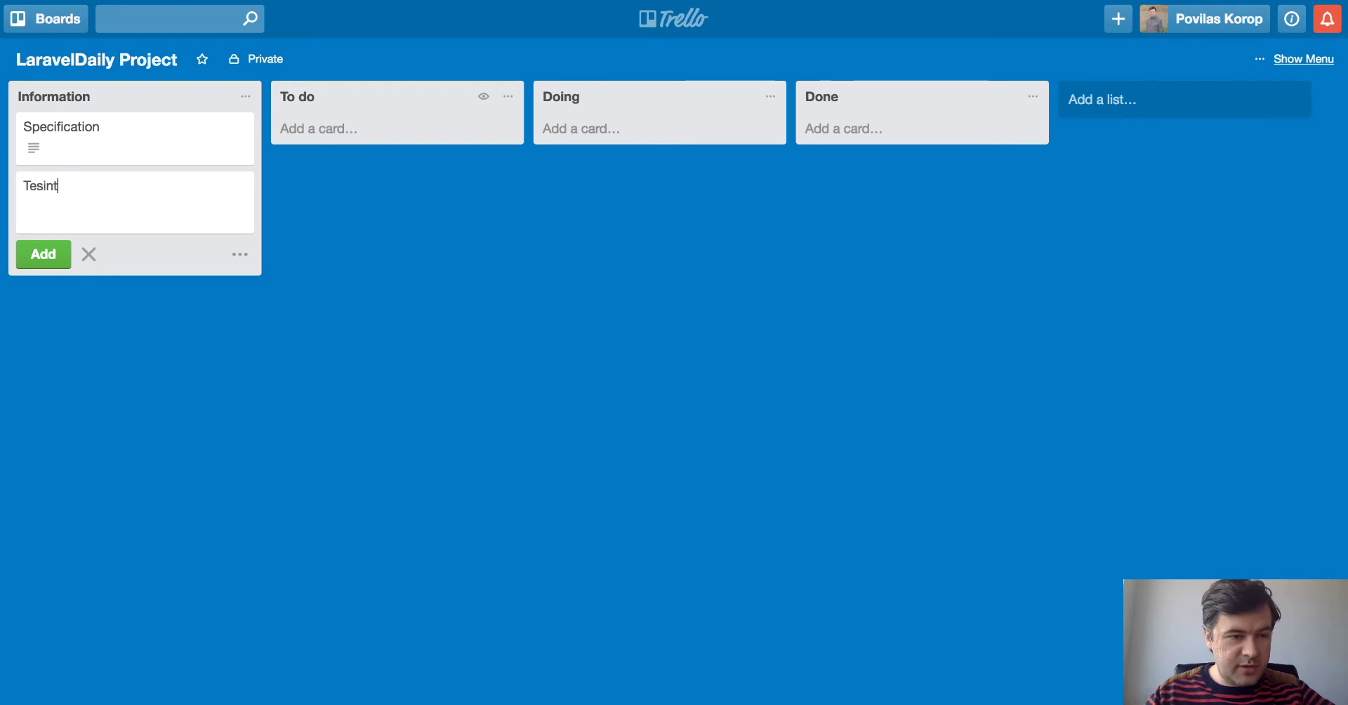
{"action": "type", "text": "ing process"}
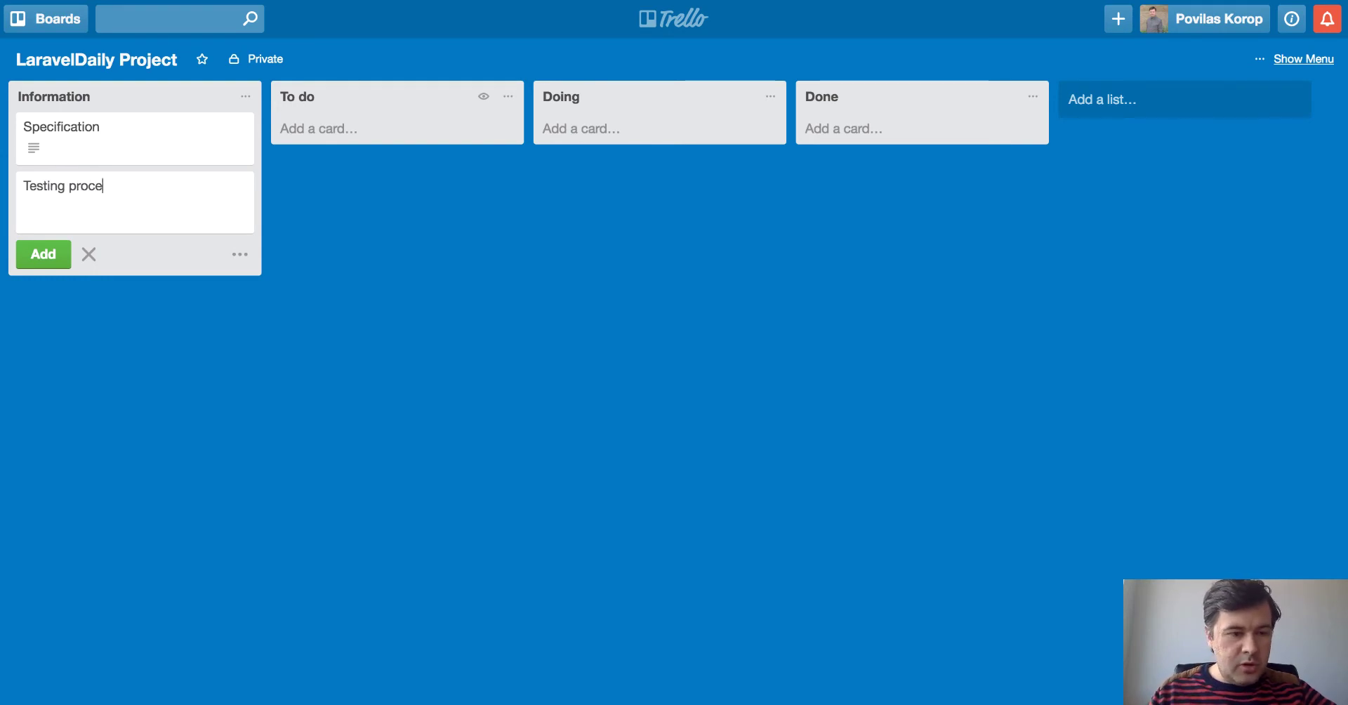
{"action": "key", "text": "Return"}
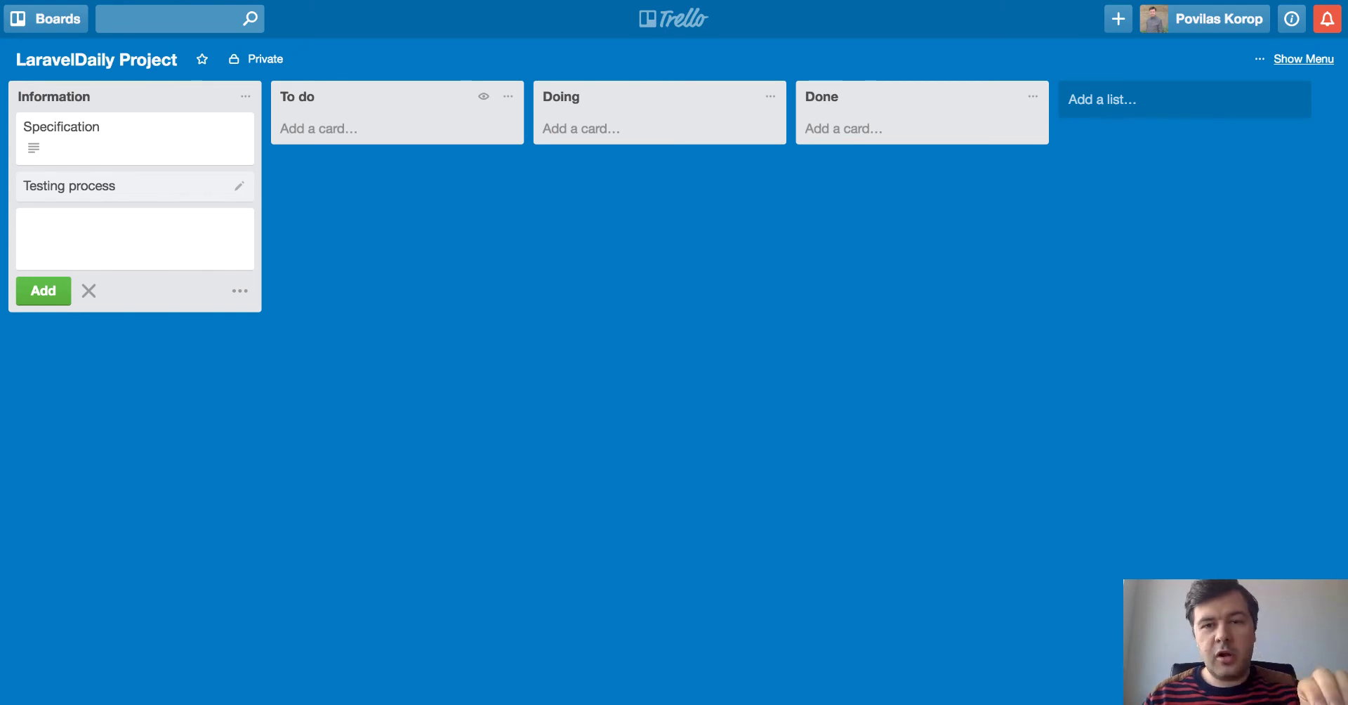
{"action": "left_click", "coordinate": [169, 442]}
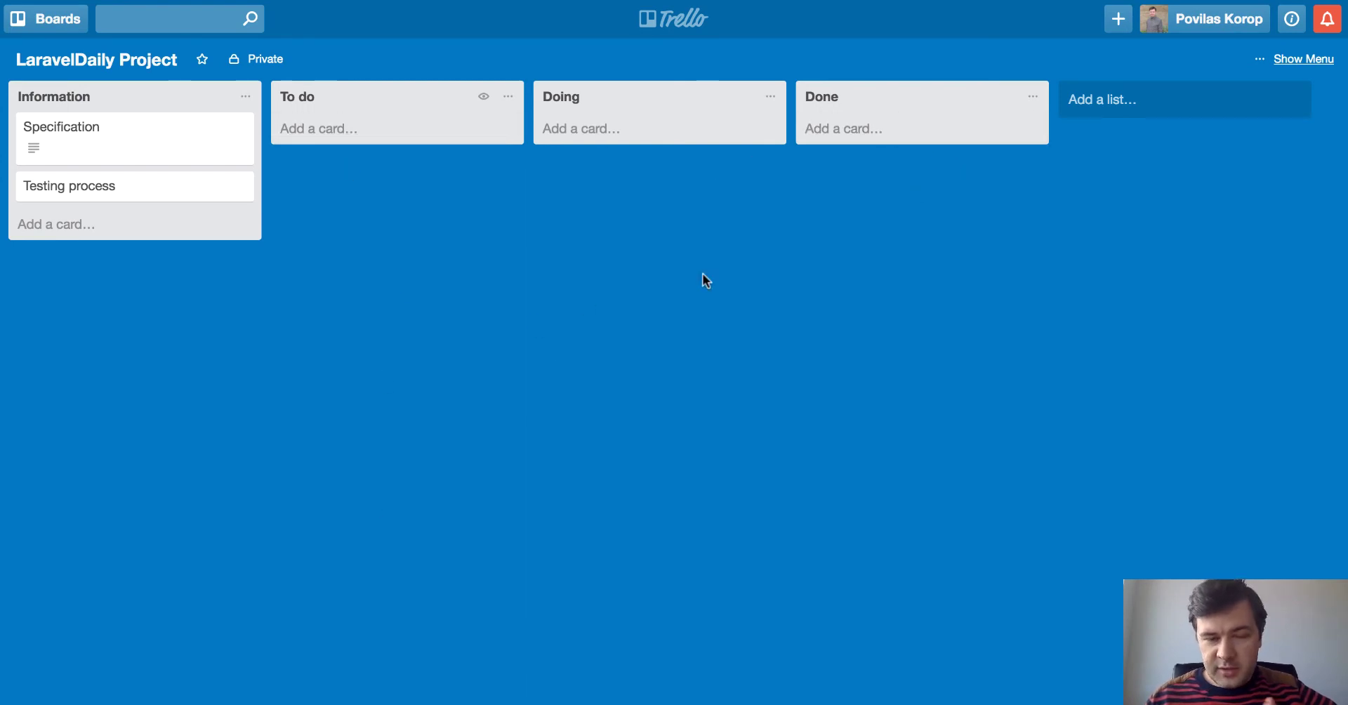
Rename the Doing list to 'In progress' and the Done list to 'Completed'
{"action": "left_click", "coordinate": [572, 99]}
{"action": "type", "text": "In pr"}
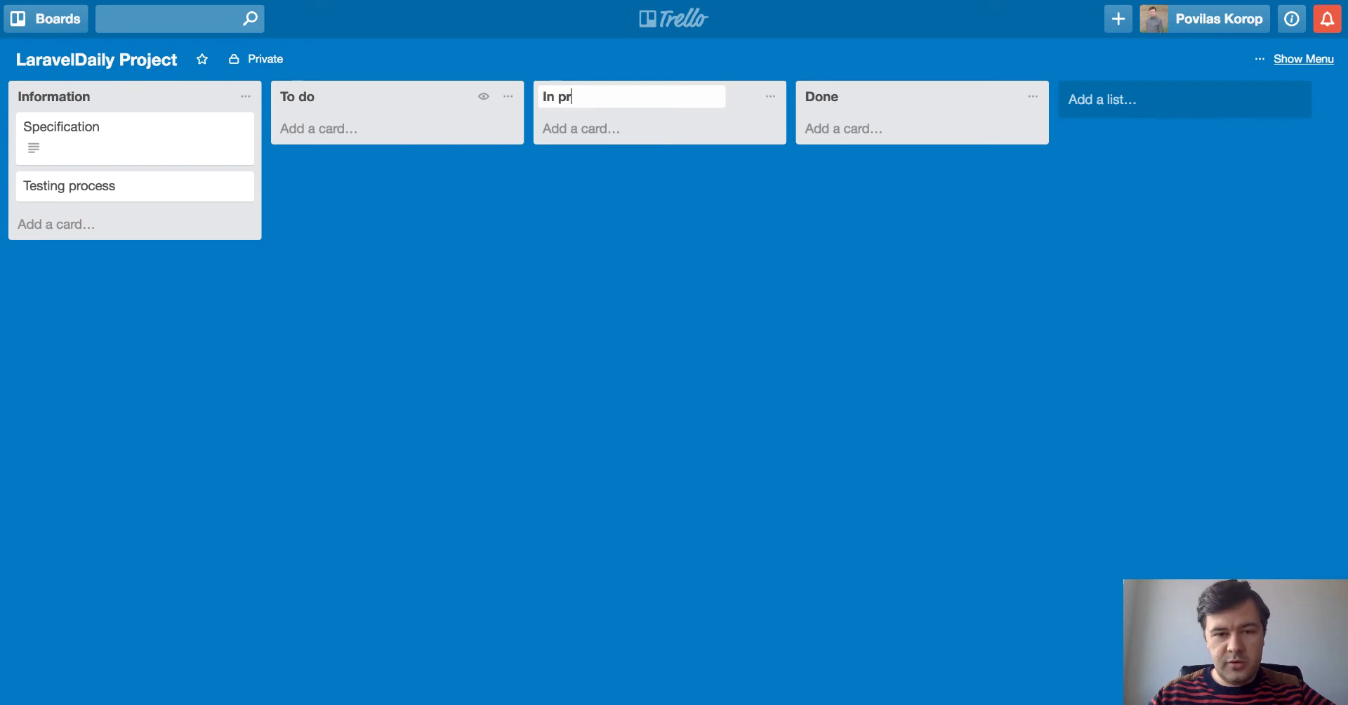
{"action": "type", "text": "ogres"}
{"action": "key", "text": "BackSpace"}
{"action": "key", "text": "BackSpace"}
{"action": "type", "text": "ess"}
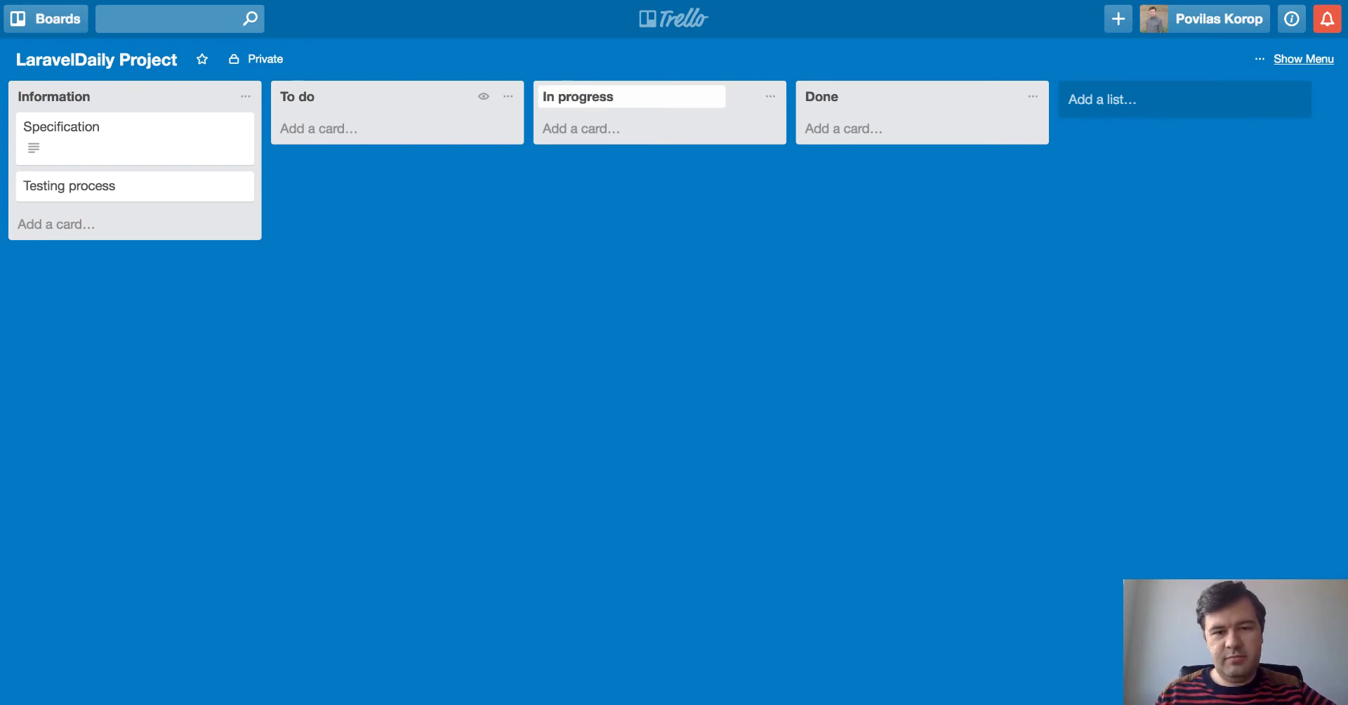
{"action": "key", "text": "Return"}
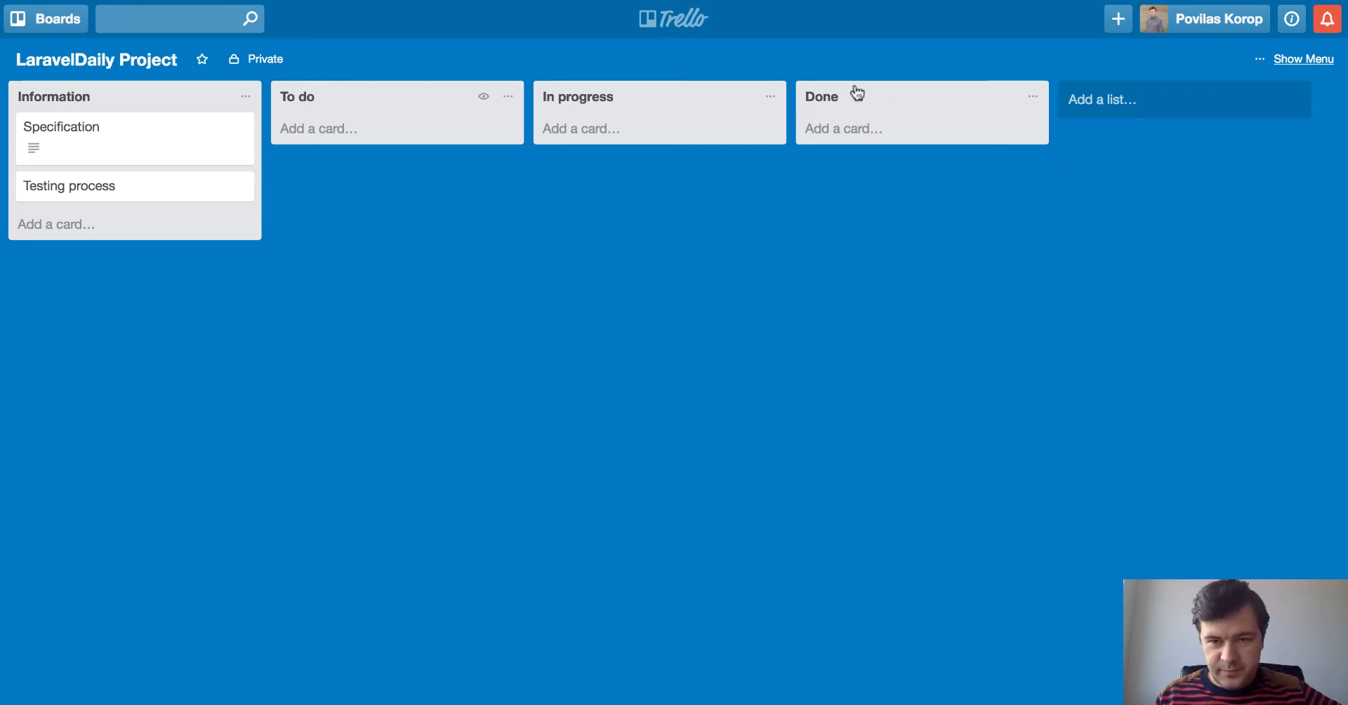
{"action": "left_click", "coordinate": [820, 98]}
{"action": "type", "text": "Completed"}
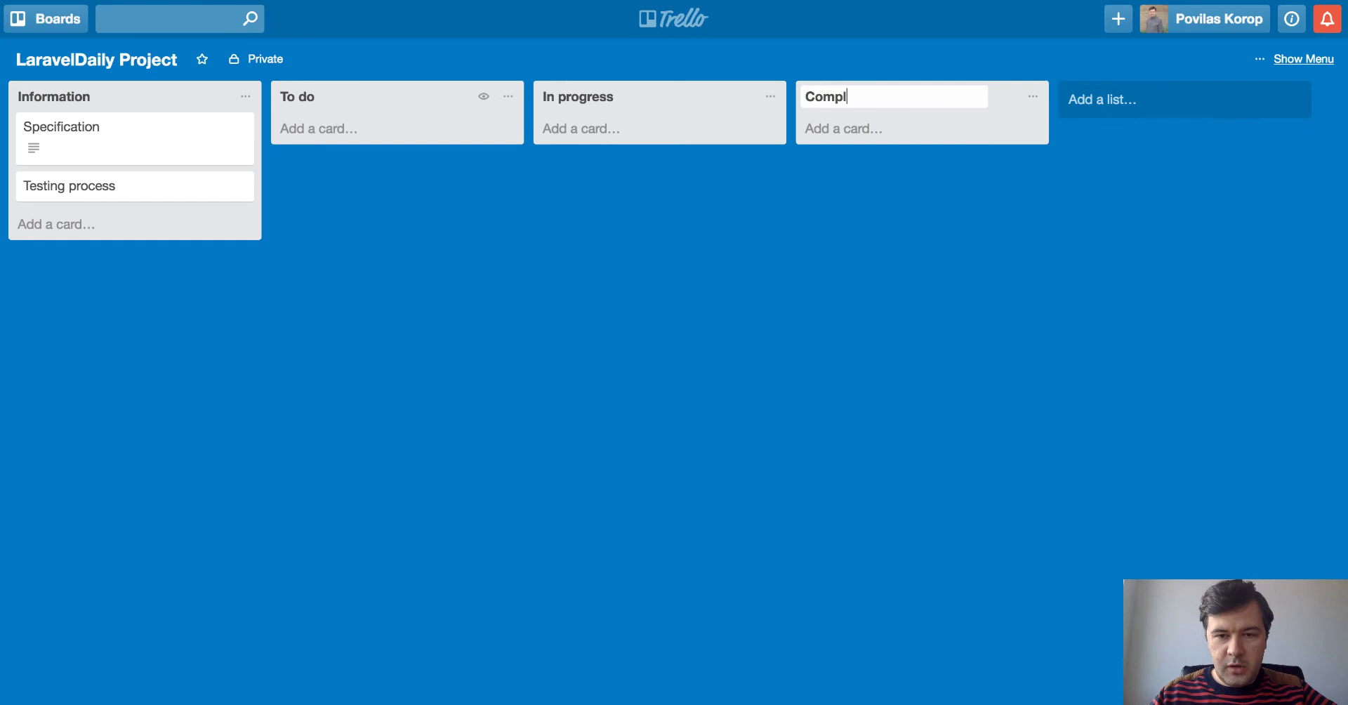
{"action": "key", "text": "Return"}
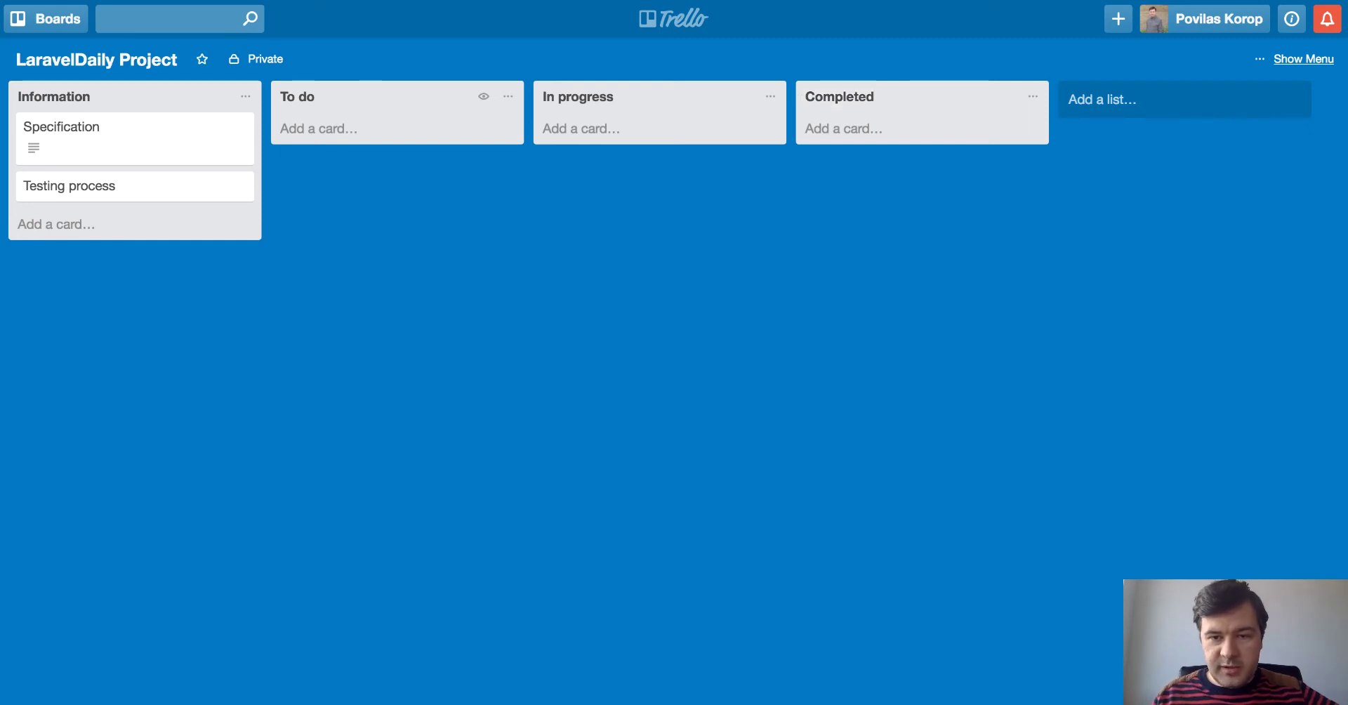
Create a new 'In production' list at the end of the board
{"action": "left_click", "coordinate": [1122, 106]}
{"action": "type", "text": "In p"}
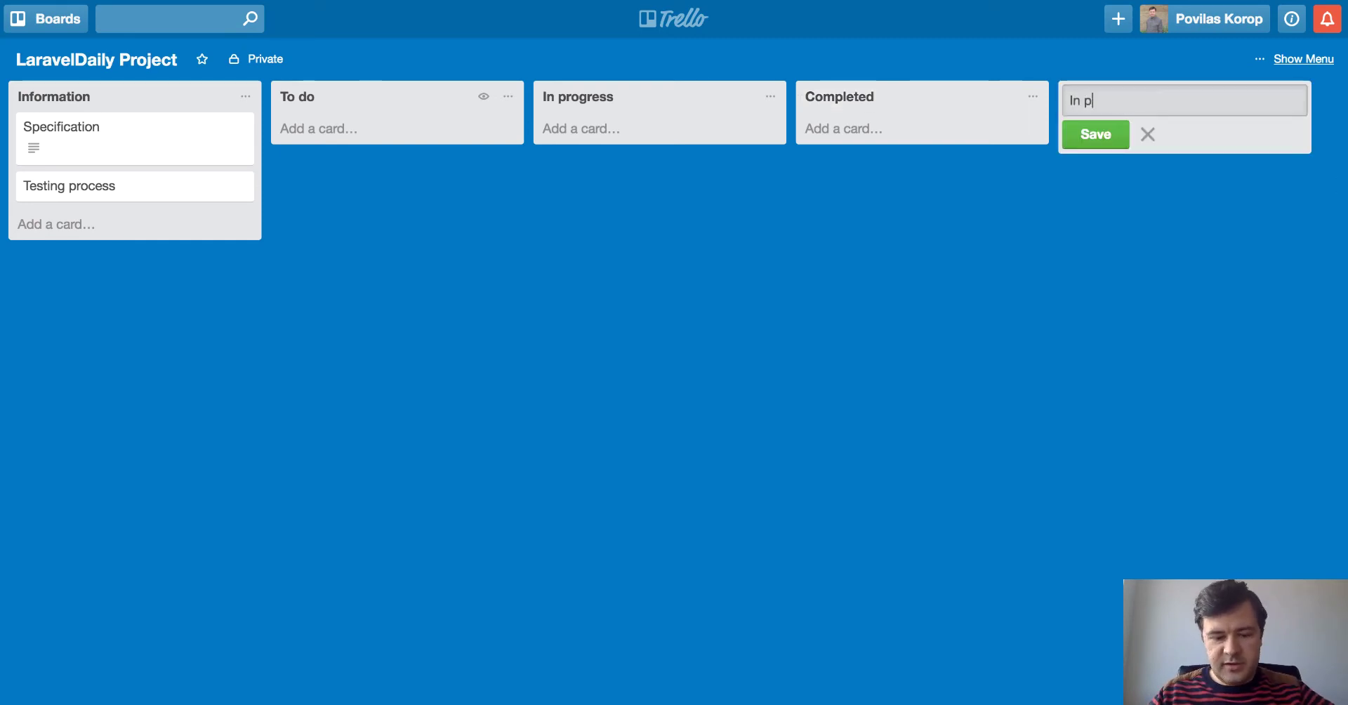
{"action": "type", "text": "roduction"}
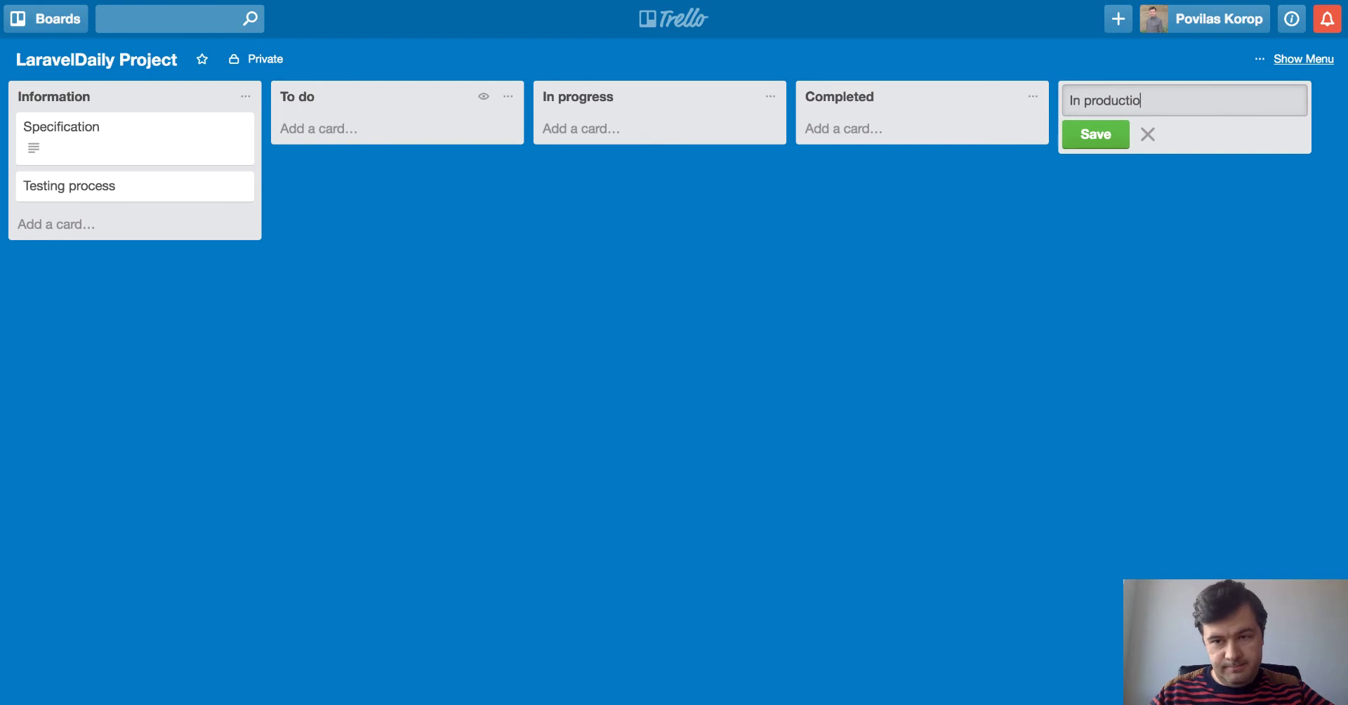
{"action": "key", "text": "Return"}
{"action": "left_click", "coordinate": [827, 305]}
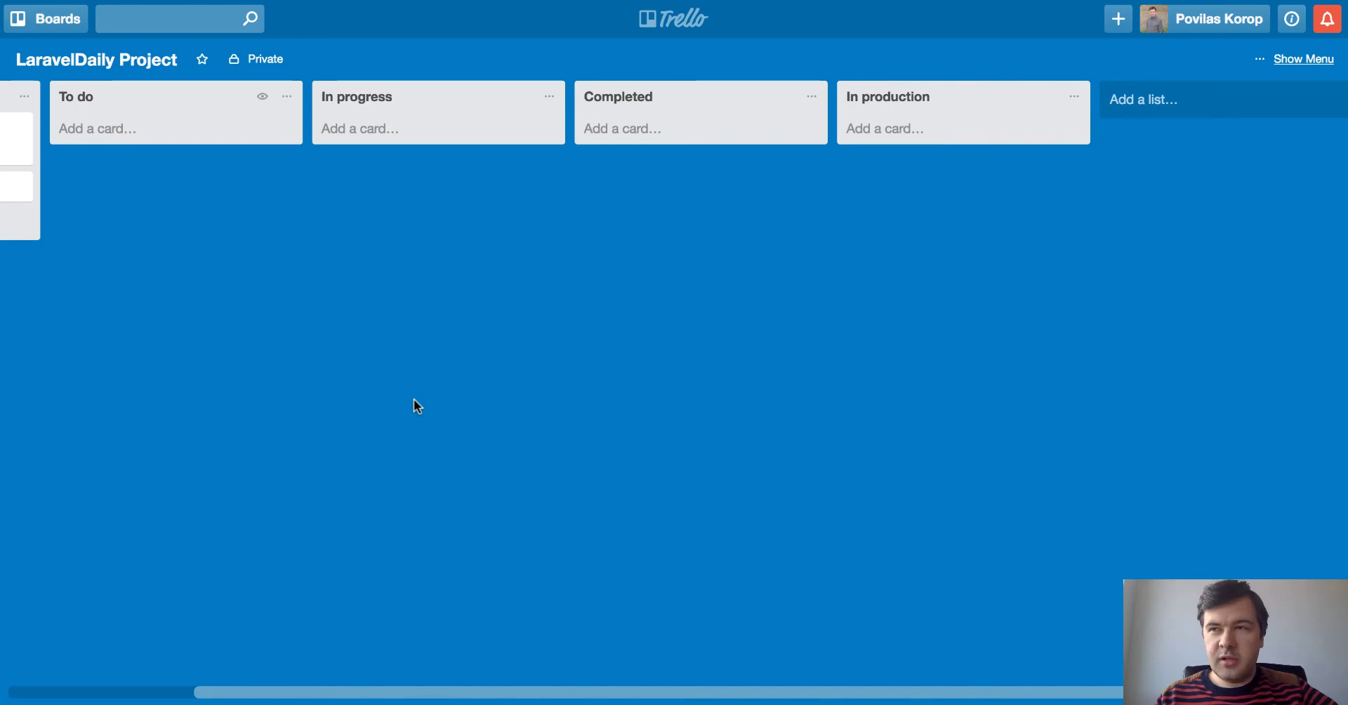
Retitle the Completed list to 'Completed / On staging / Ready for testing'
{"action": "left_click", "coordinate": [637, 97]}
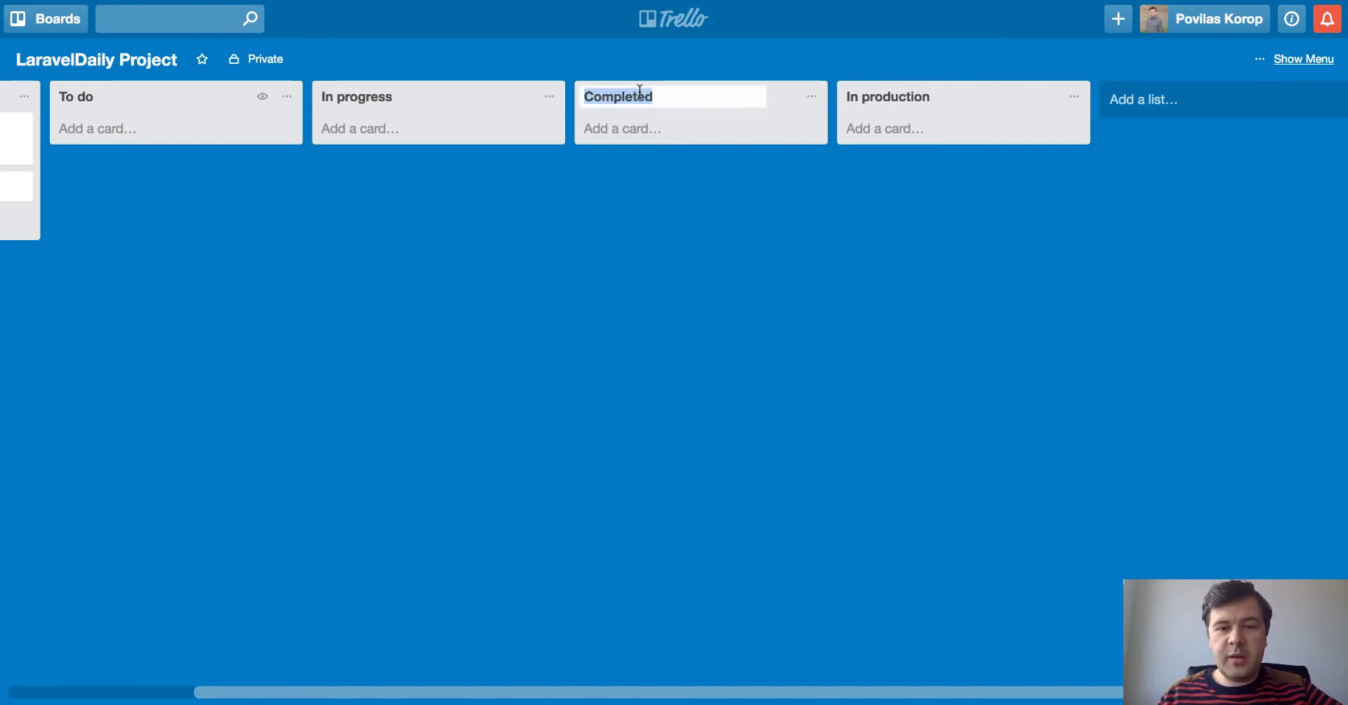
{"action": "key", "text": "Right"}
{"action": "type", "text": "/ On staging/"}
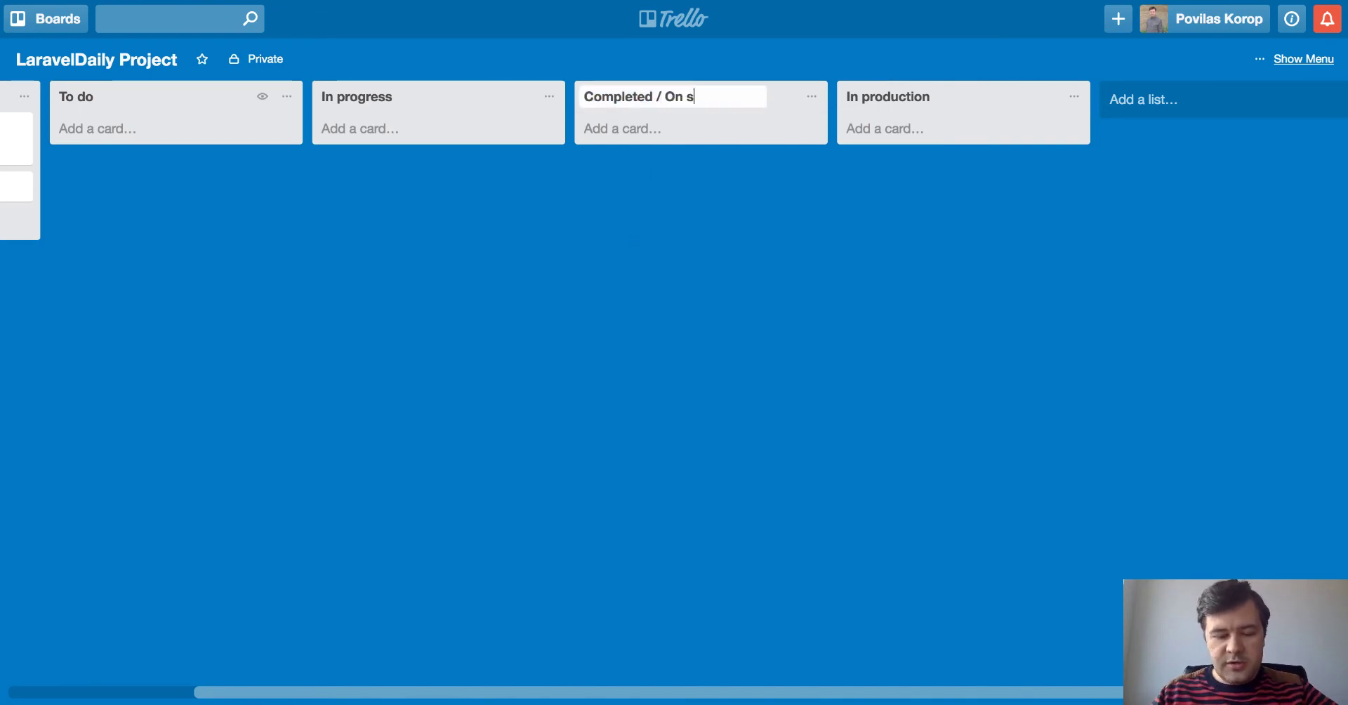
{"action": "key", "text": "BackSpace"}
{"action": "key", "text": "BackSpace"}
{"action": "type", "text": "/ Readt"}
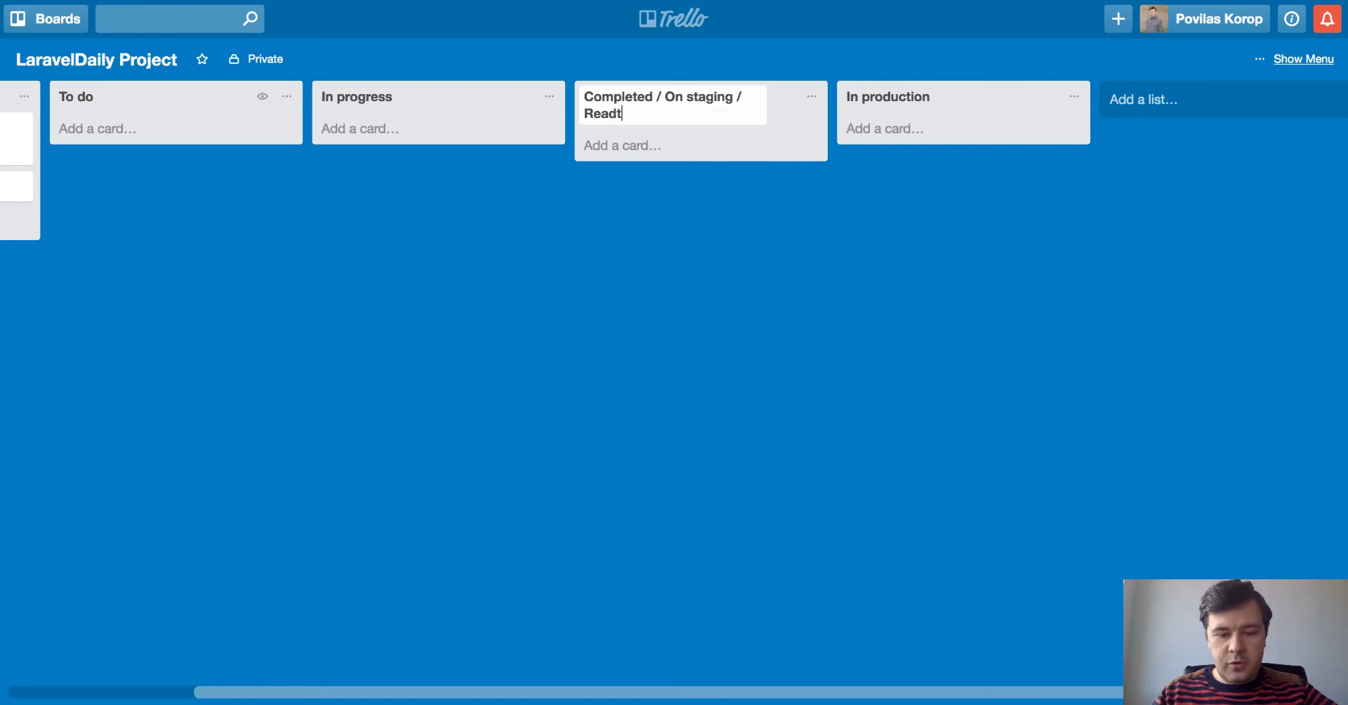
{"action": "key", "text": "BackSpace"}
{"action": "type", "text": "y "}
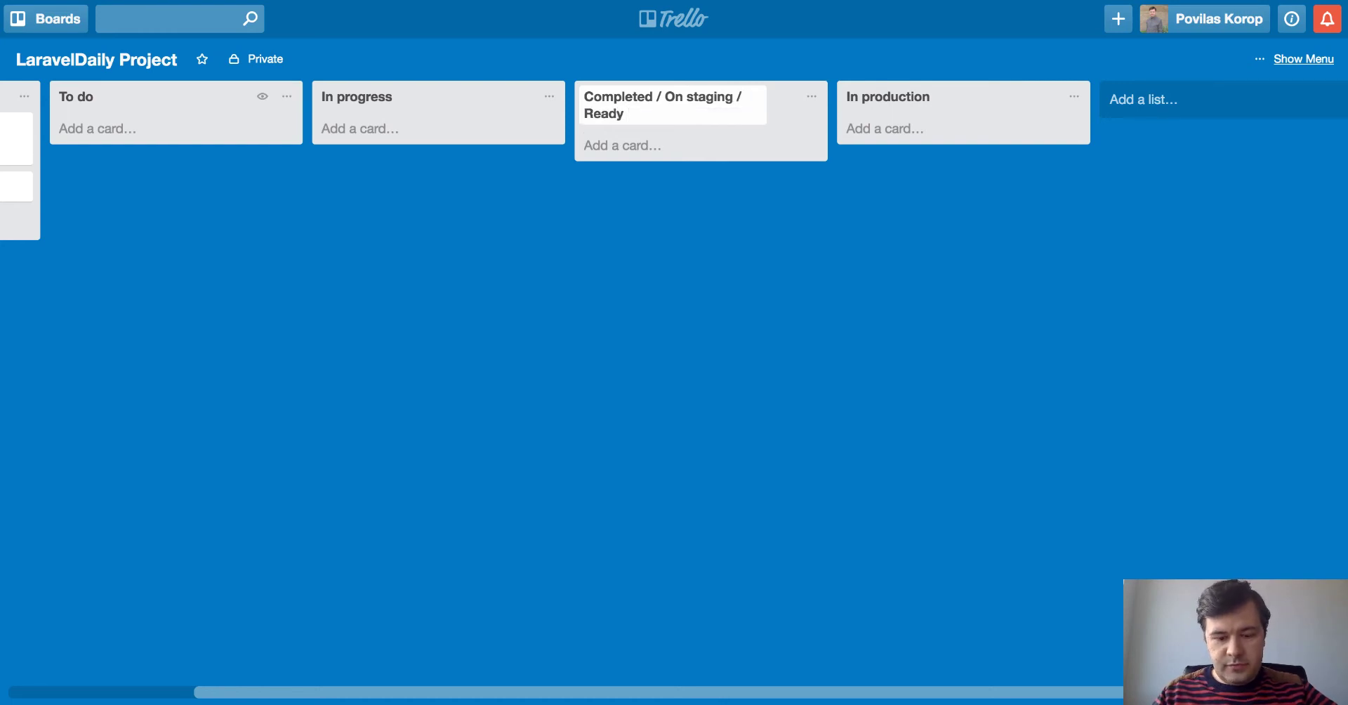
{"action": "type", "text": "for testing"}
{"action": "key", "text": "Return"}
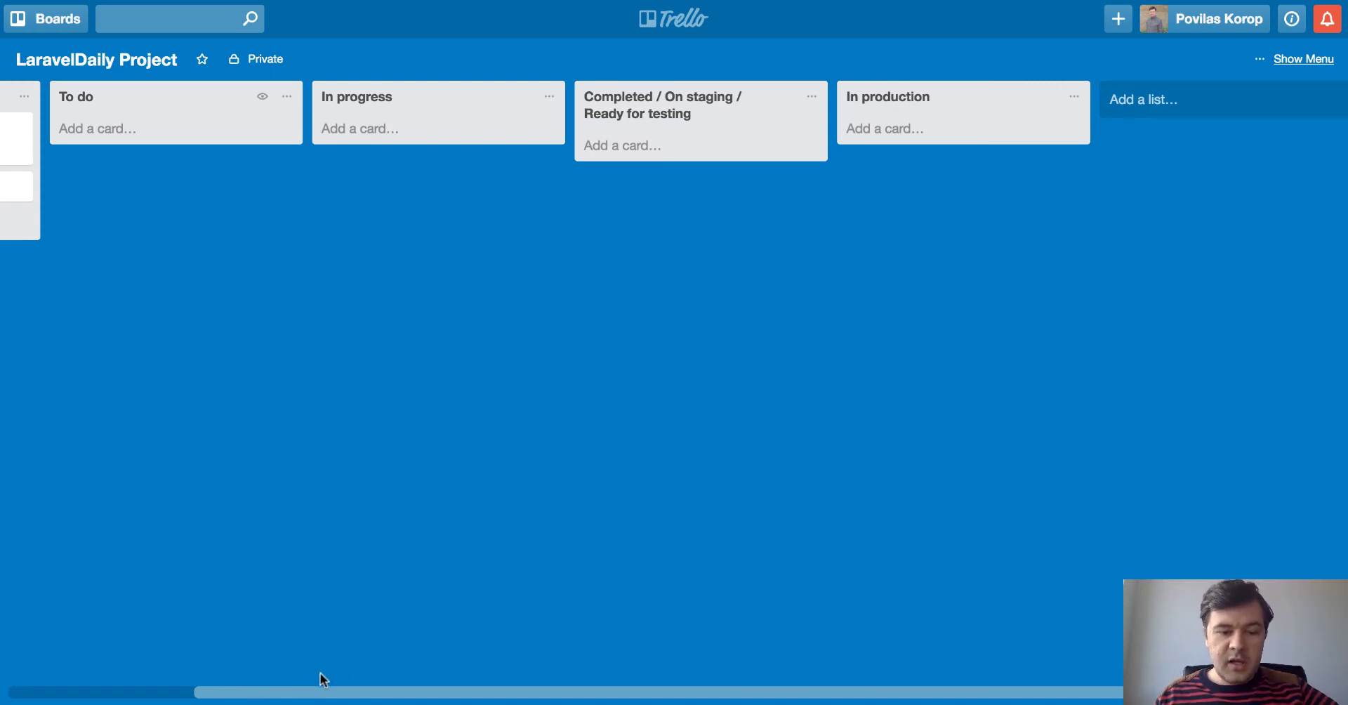
Create a 'Need Feedback from Client' list and drag it next to Information
{"action": "left_click_drag", "start_coordinate": [301, 693], "coordinate": [244, 695]}
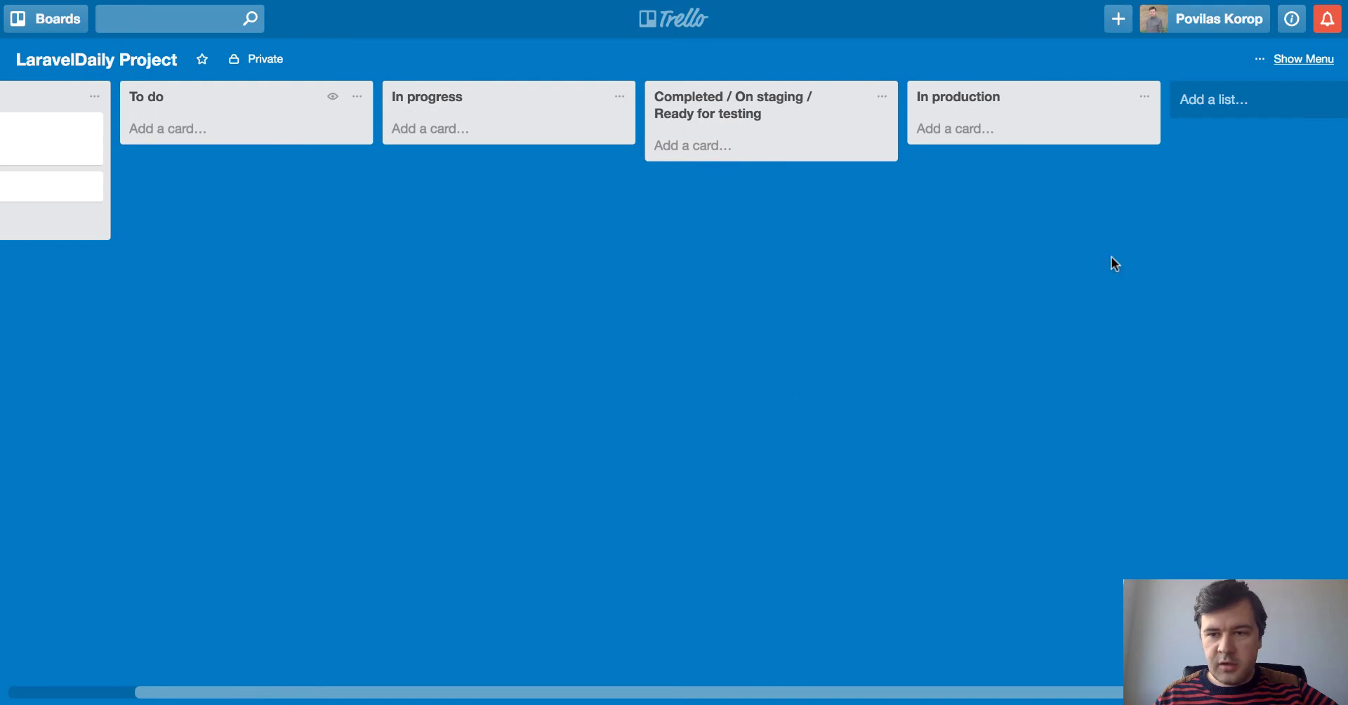
{"action": "left_click", "coordinate": [1213, 99]}
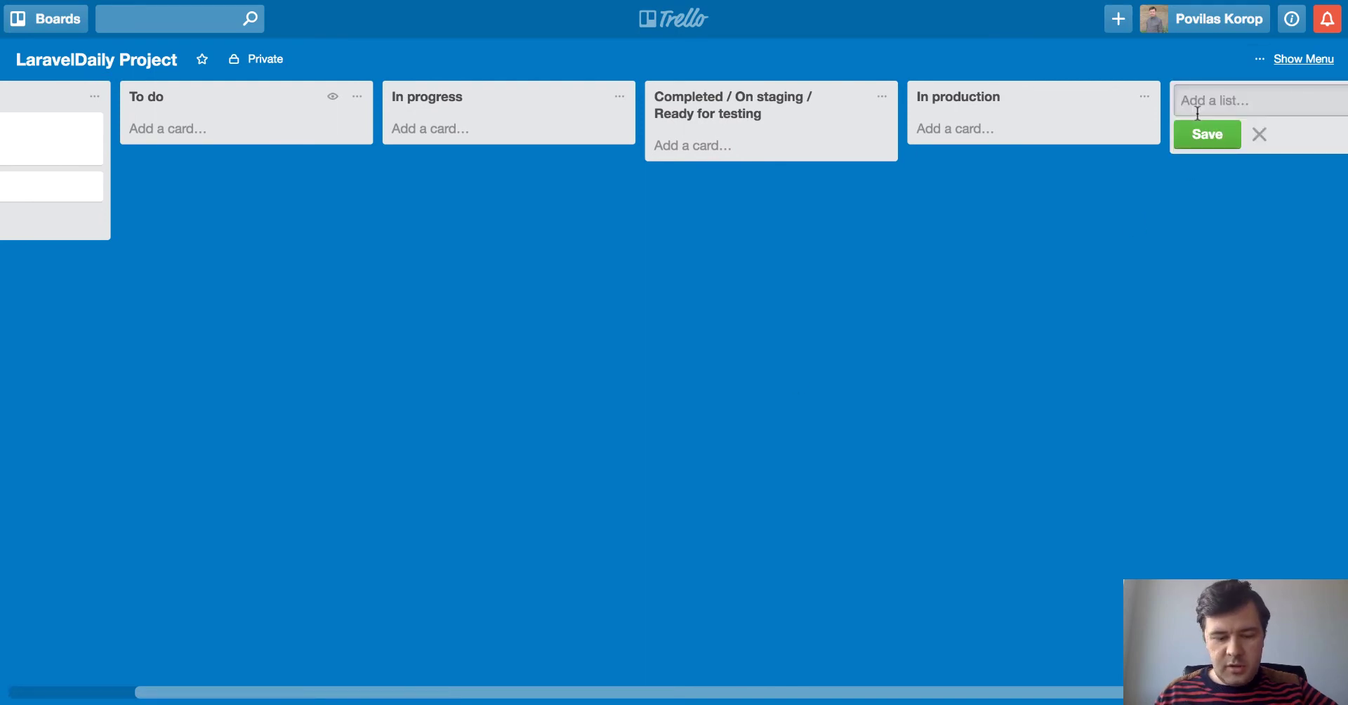
{"action": "type", "text": "Need Feed"}
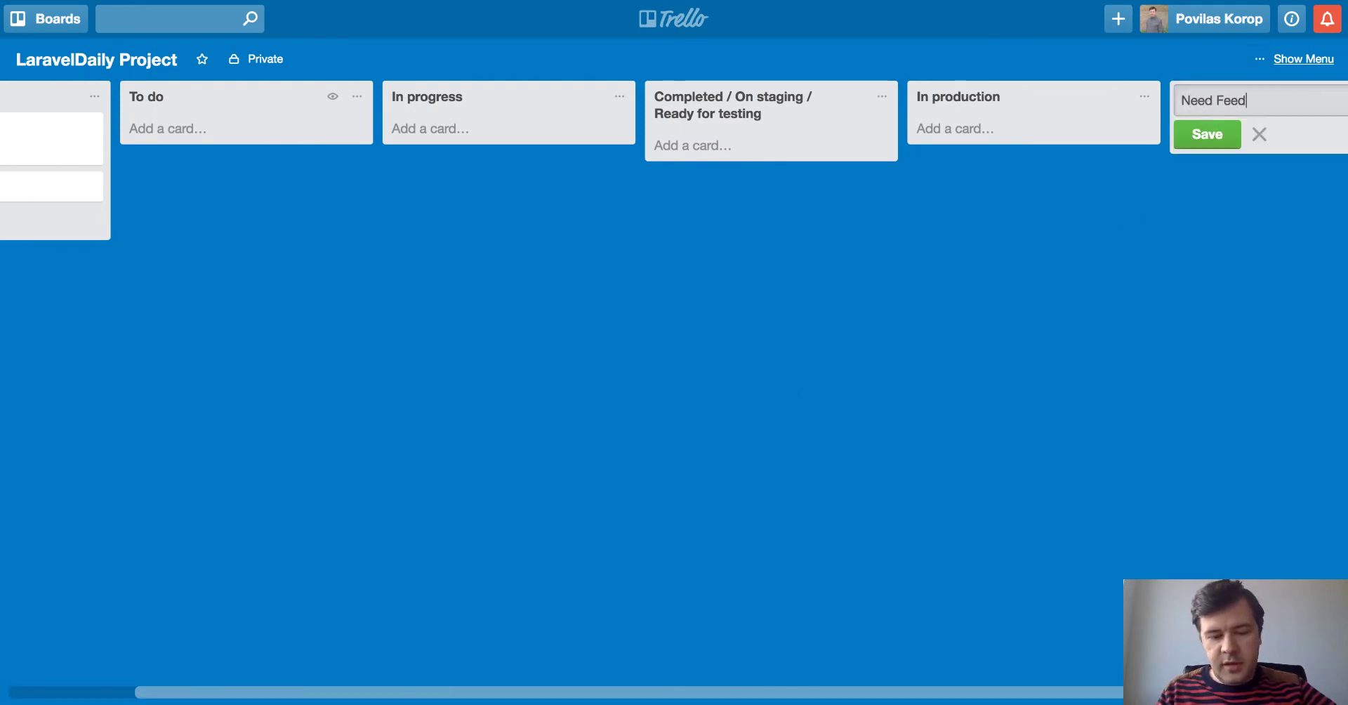
{"action": "type", "text": "back from Client"}
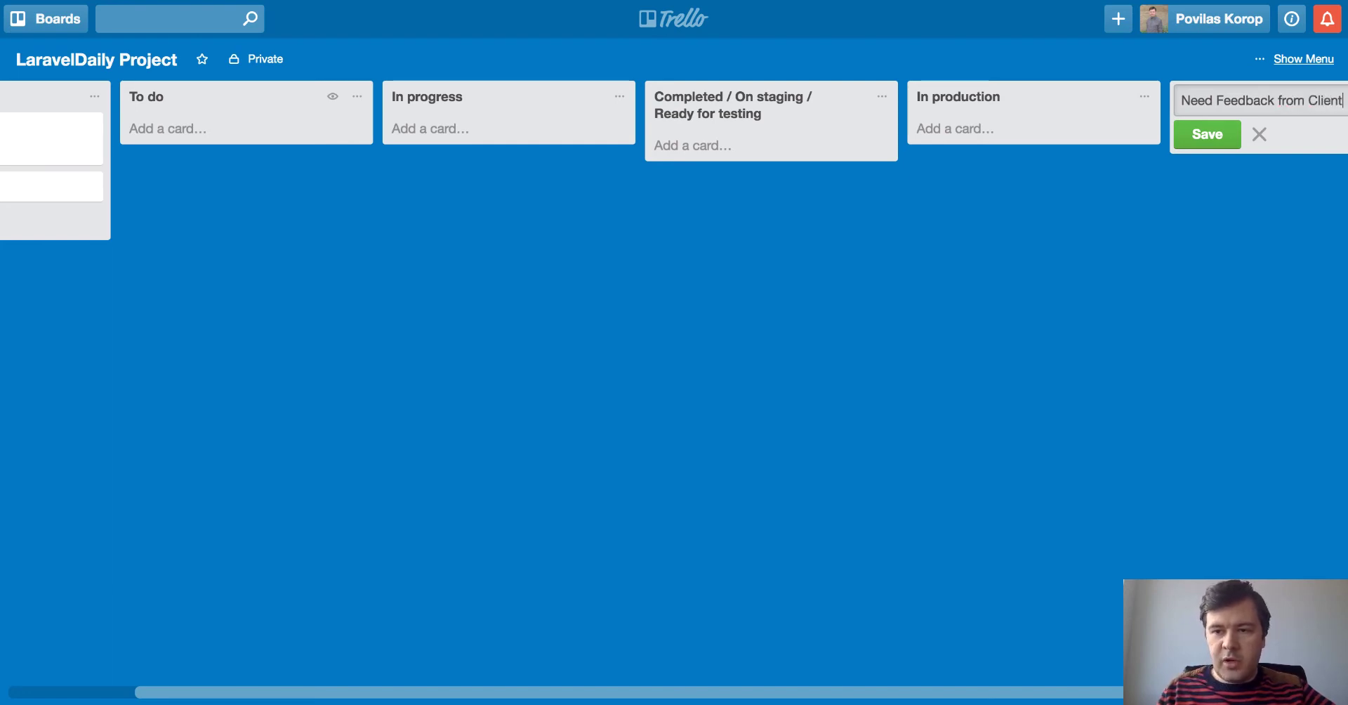
{"action": "key", "text": "Return"}
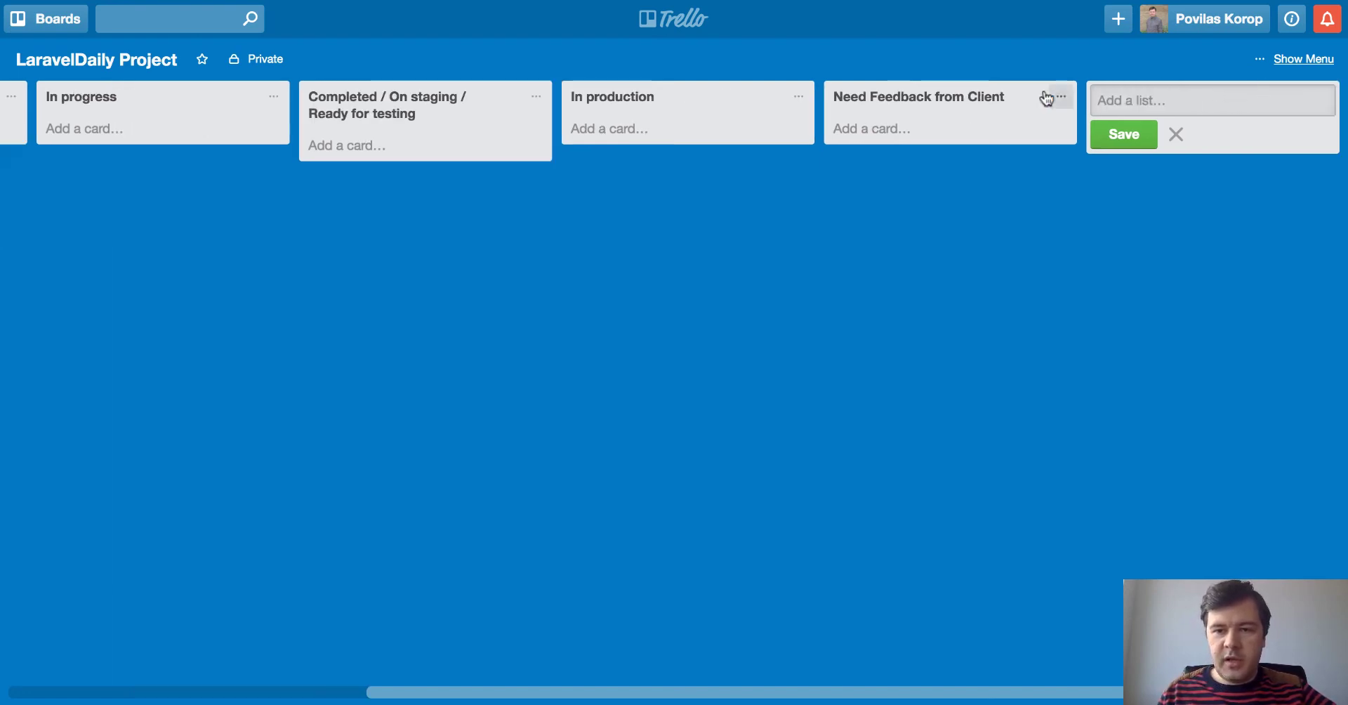
{"action": "left_click_drag", "start_coordinate": [950, 99], "coordinate": [277, 94]}
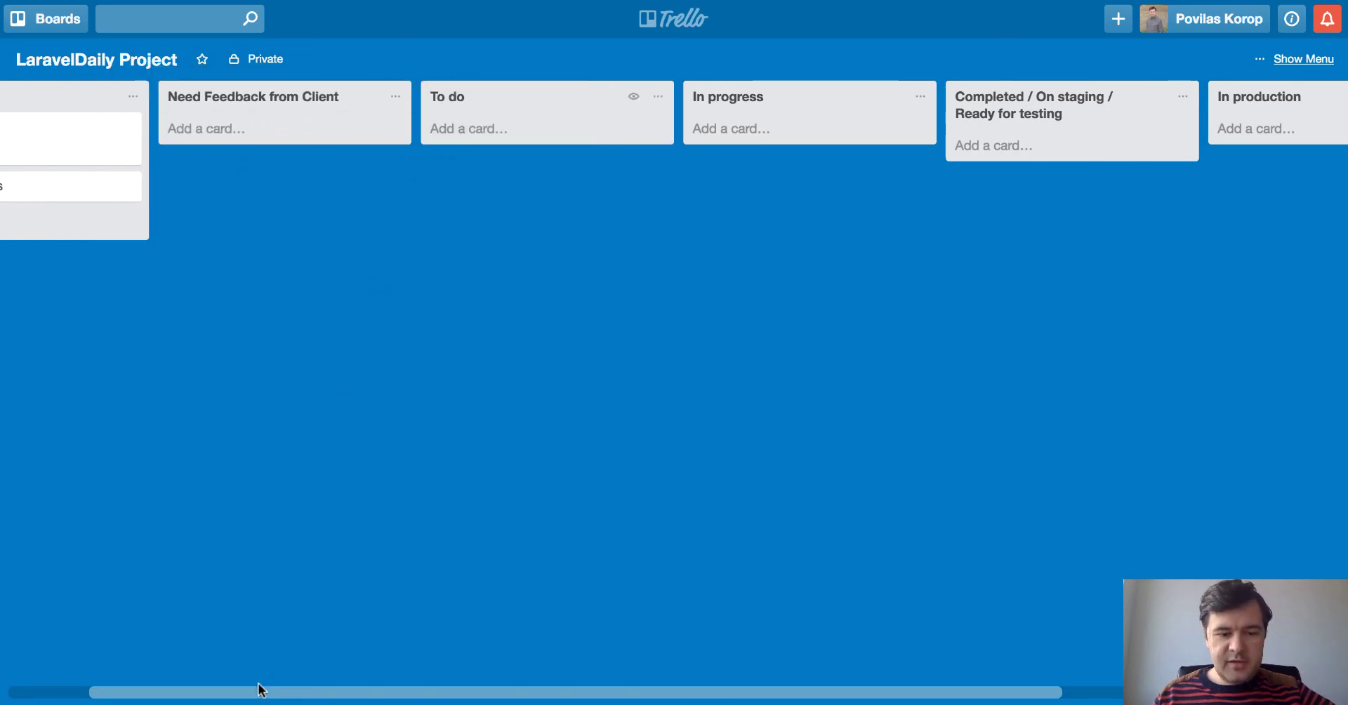
{"action": "left_click_drag", "start_coordinate": [253, 692], "coordinate": [120, 690]}
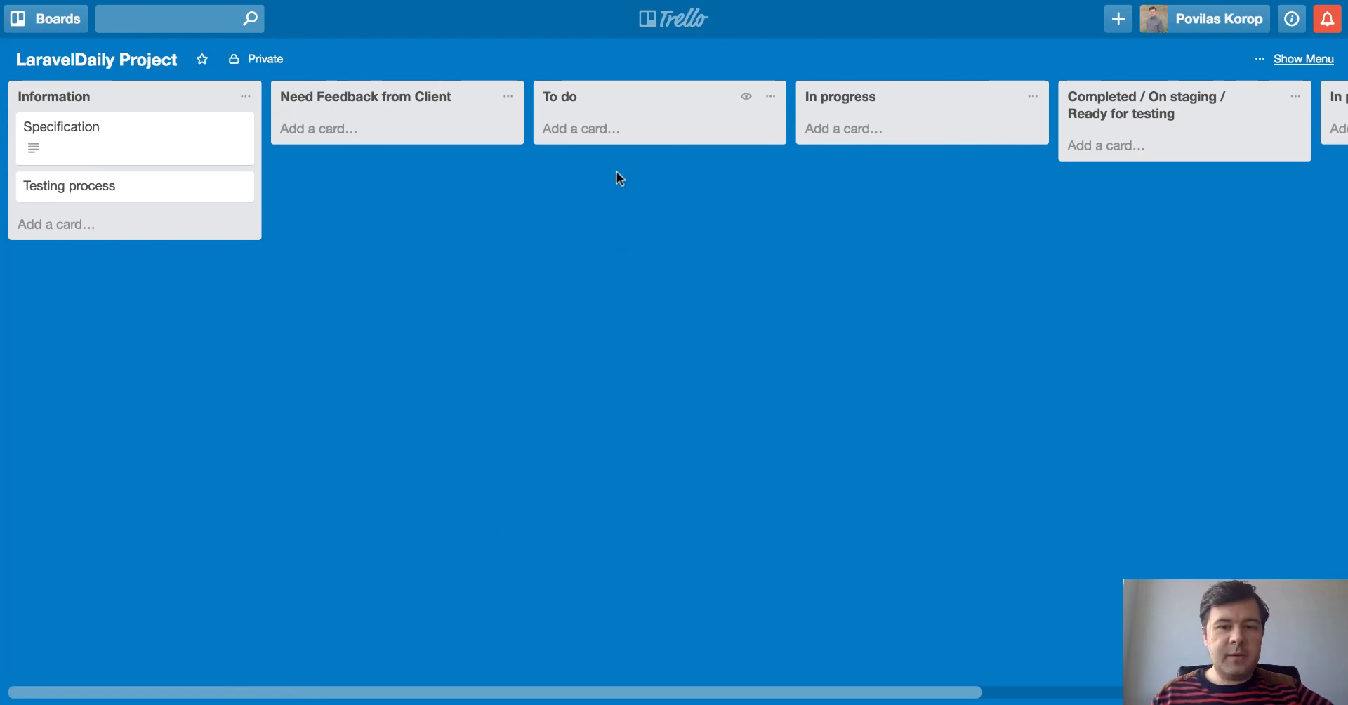
Add a 'Make some feature' card to the To do list
{"action": "left_click", "coordinate": [597, 129]}
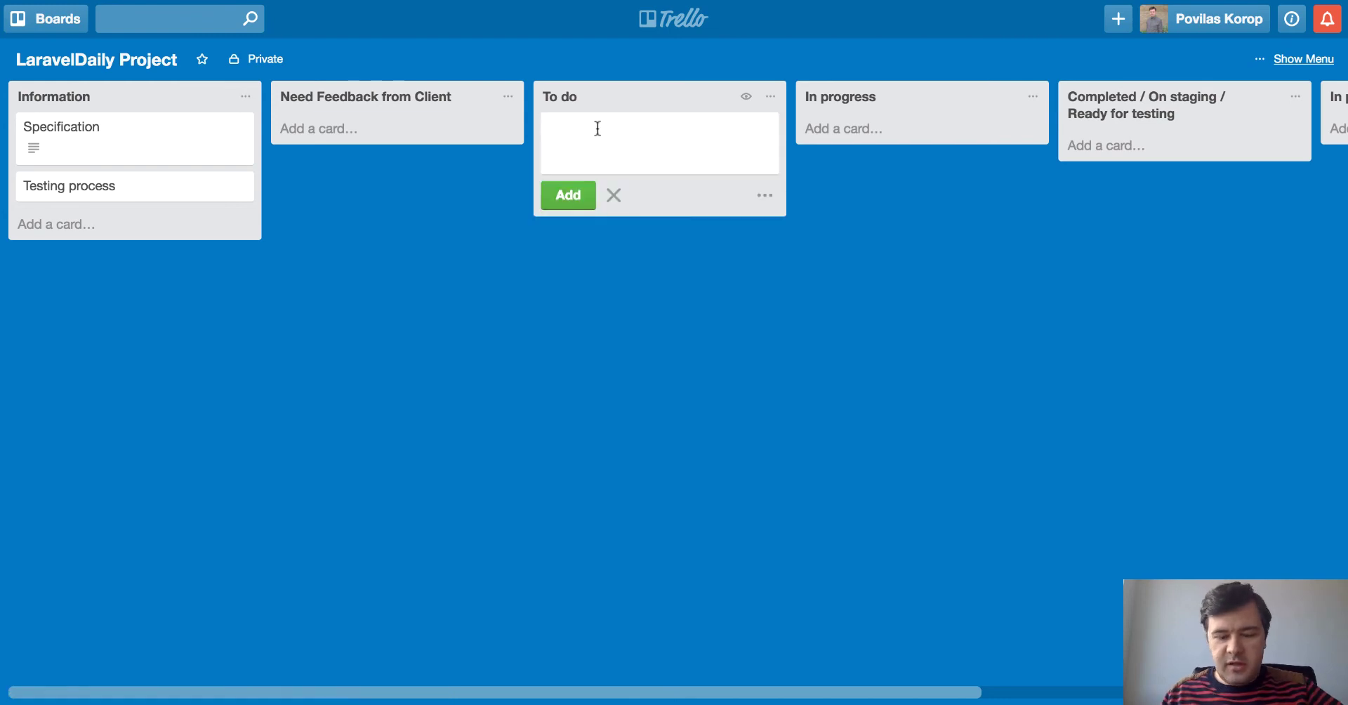
{"action": "type", "text": "Make some "}
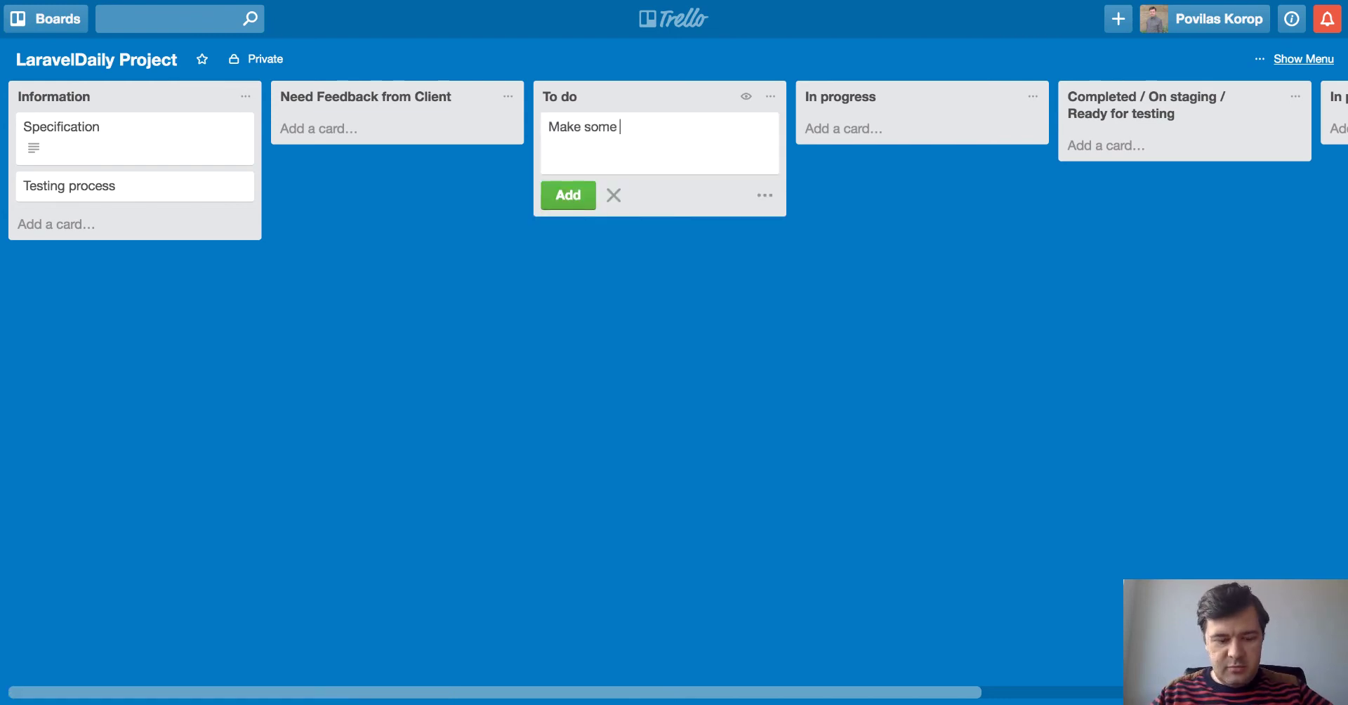
{"action": "type", "text": "feature"}
{"action": "key", "text": "Return"}
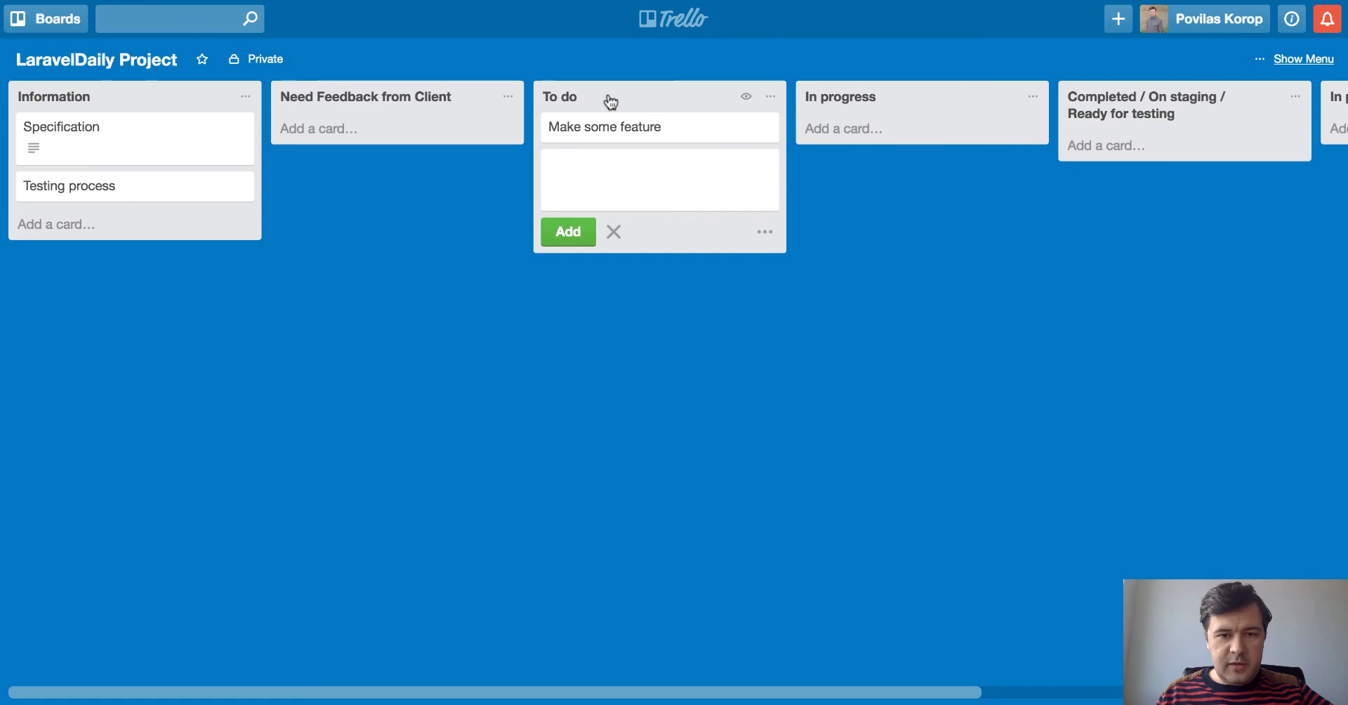
Comment 'Where would we show the checkbox?' on the card, mentioning a teammate
{"action": "left_click", "coordinate": [611, 129]}
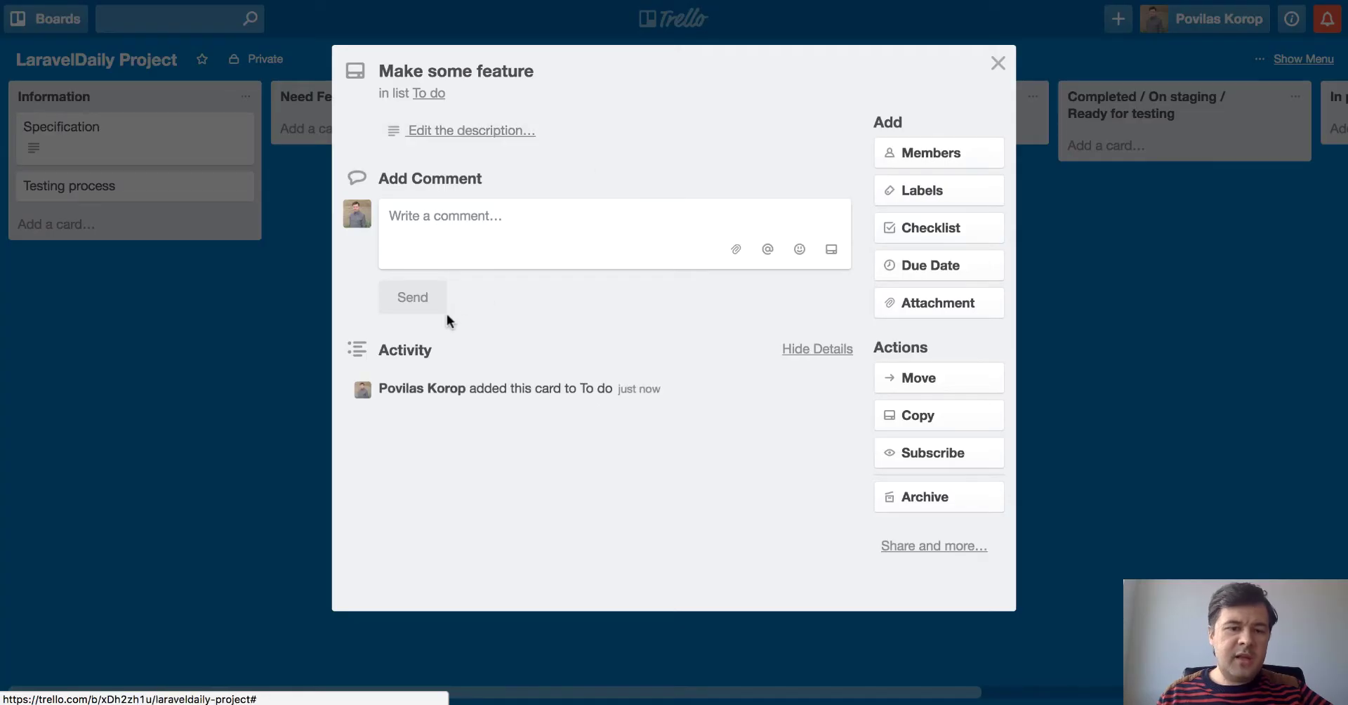
{"action": "left_click", "coordinate": [449, 241]}
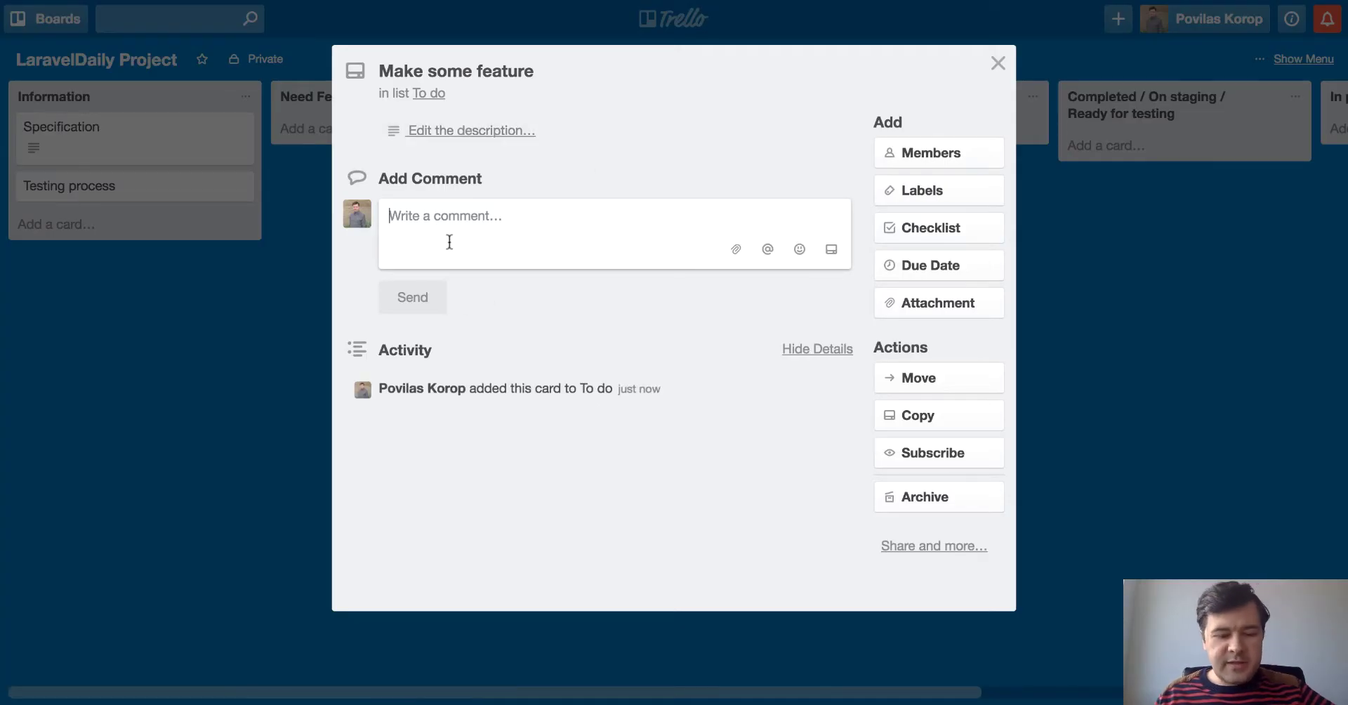
{"action": "type", "text": "@povil"}
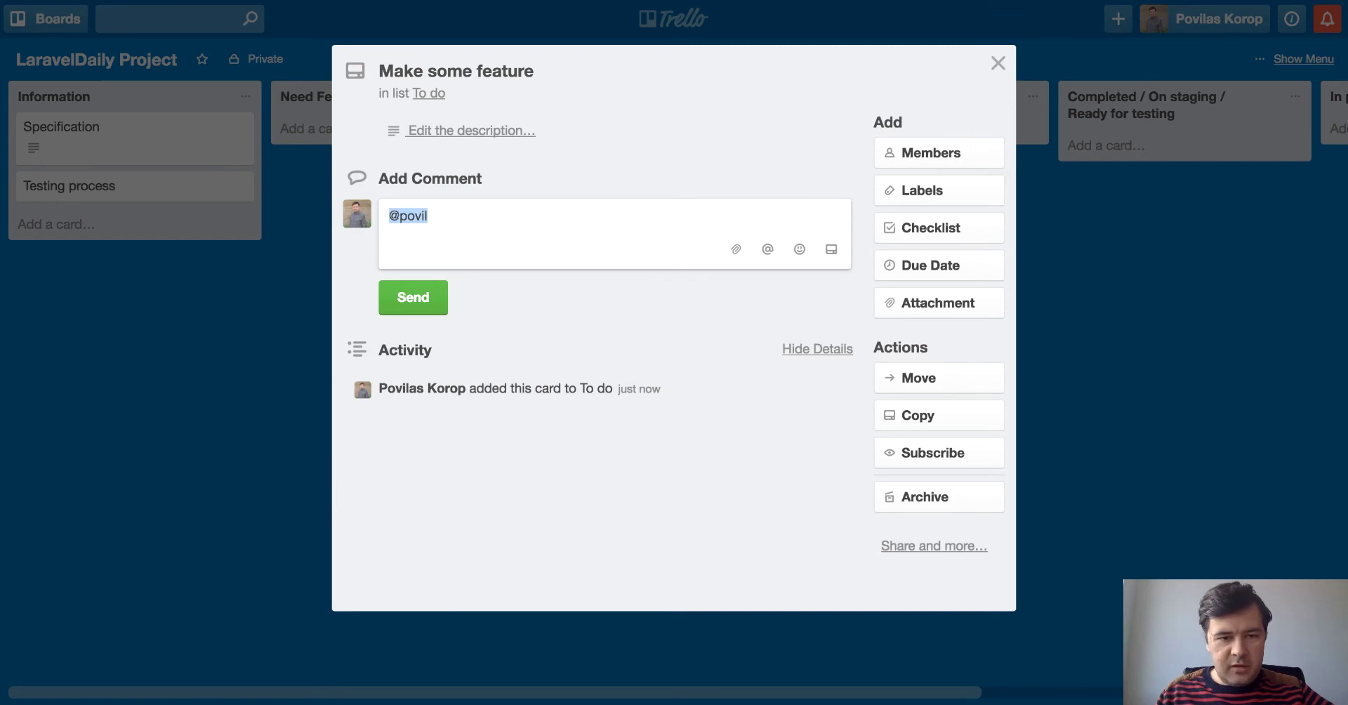
{"action": "type", "text": "Where w"}
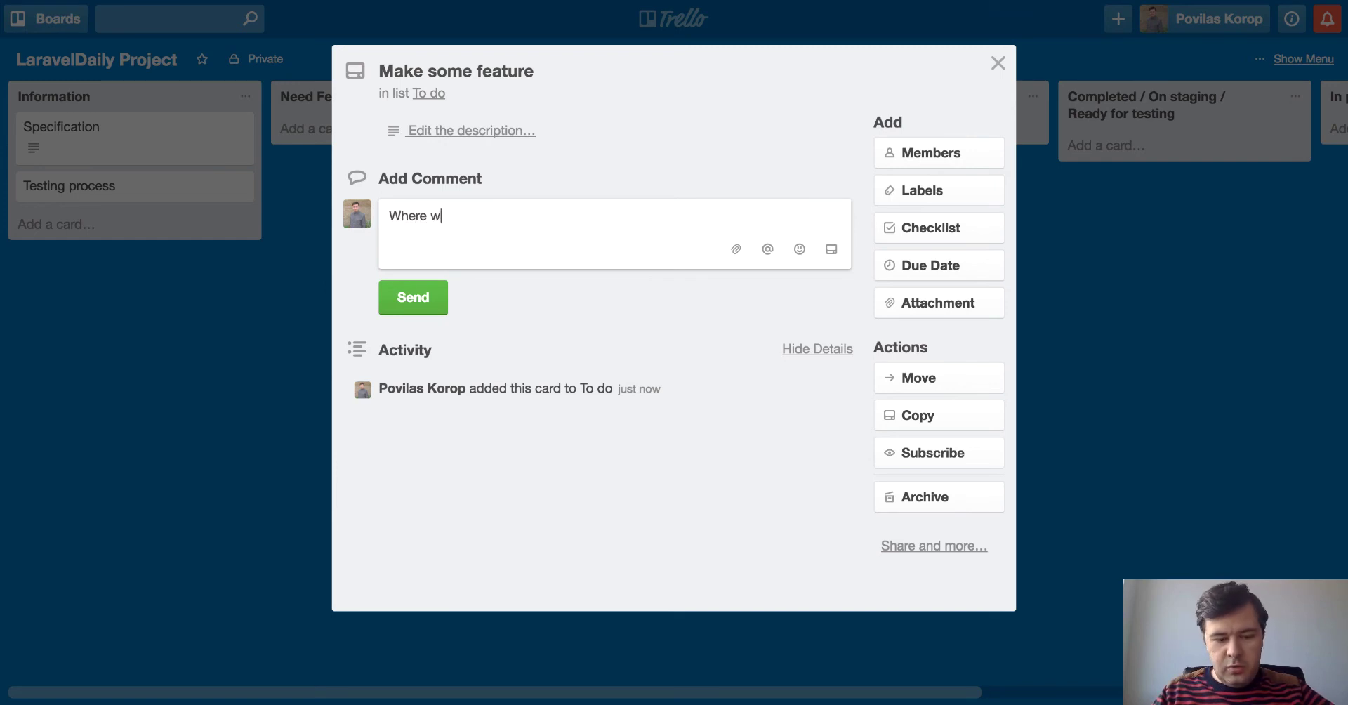
{"action": "type", "text": "ould we sho"}
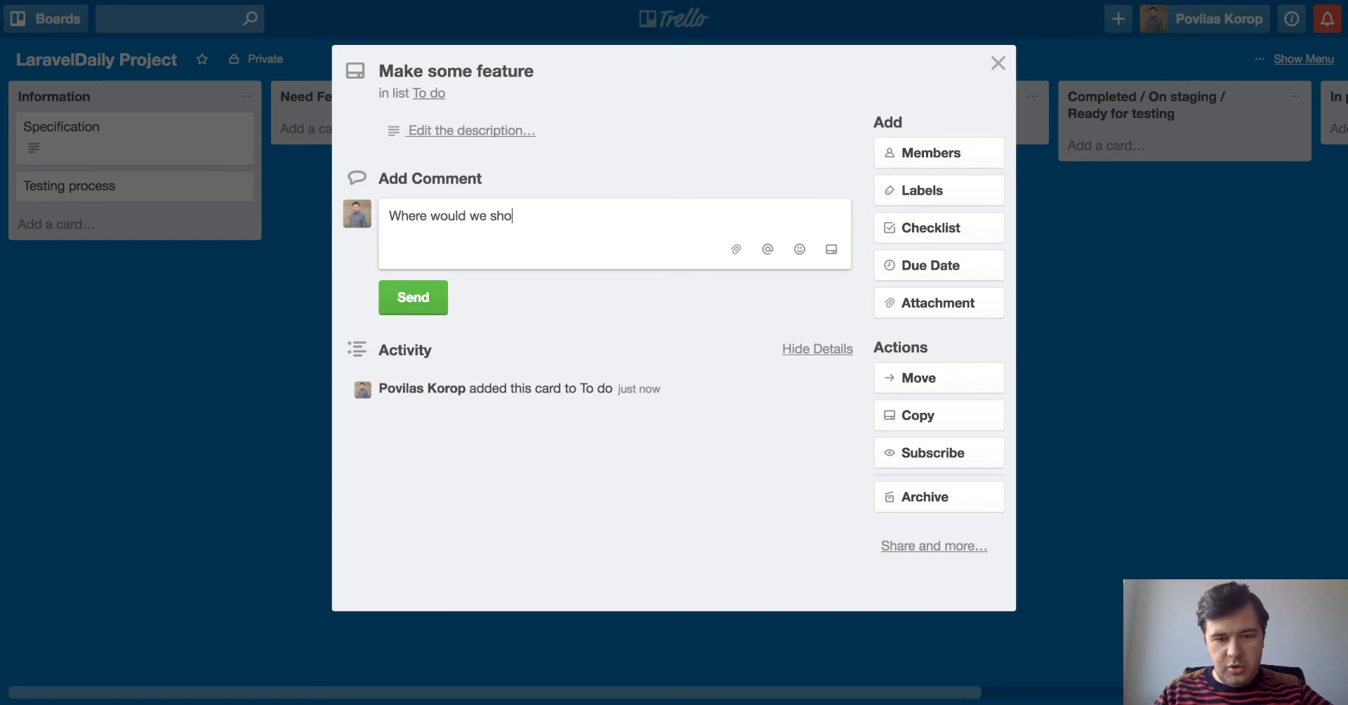
{"action": "type", "text": "w the chec"}
{"action": "key", "text": "BackSpace"}
{"action": "key", "text": "BackSpace"}
{"action": "key", "text": "BackSpace"}
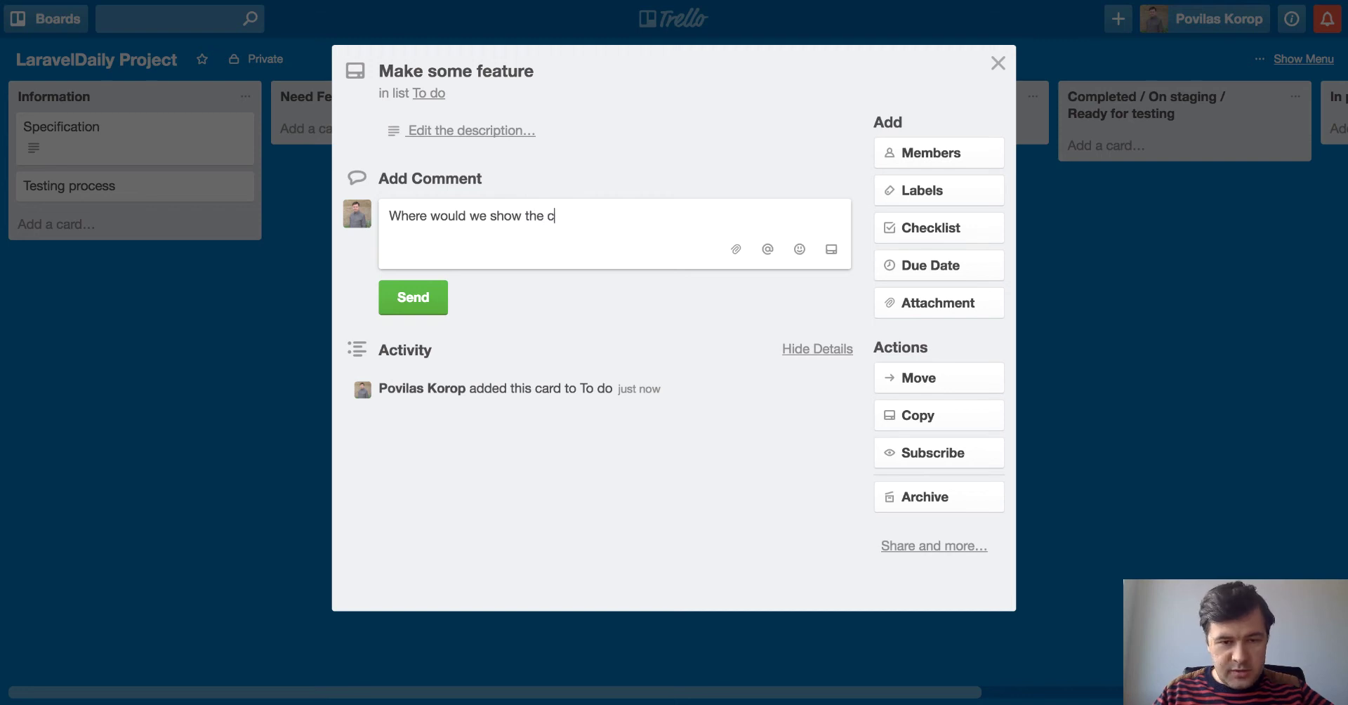
{"action": "type", "text": "heckbox?"}
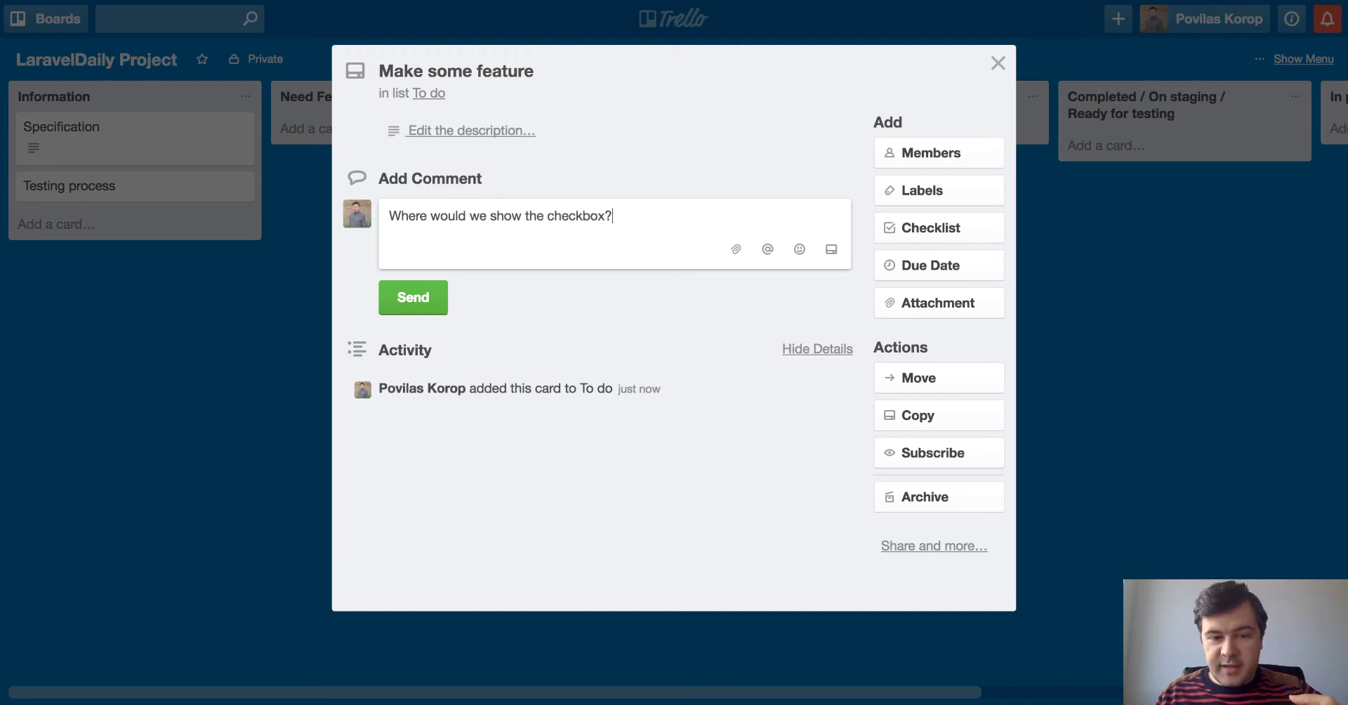
{"action": "left_click", "coordinate": [422, 298]}
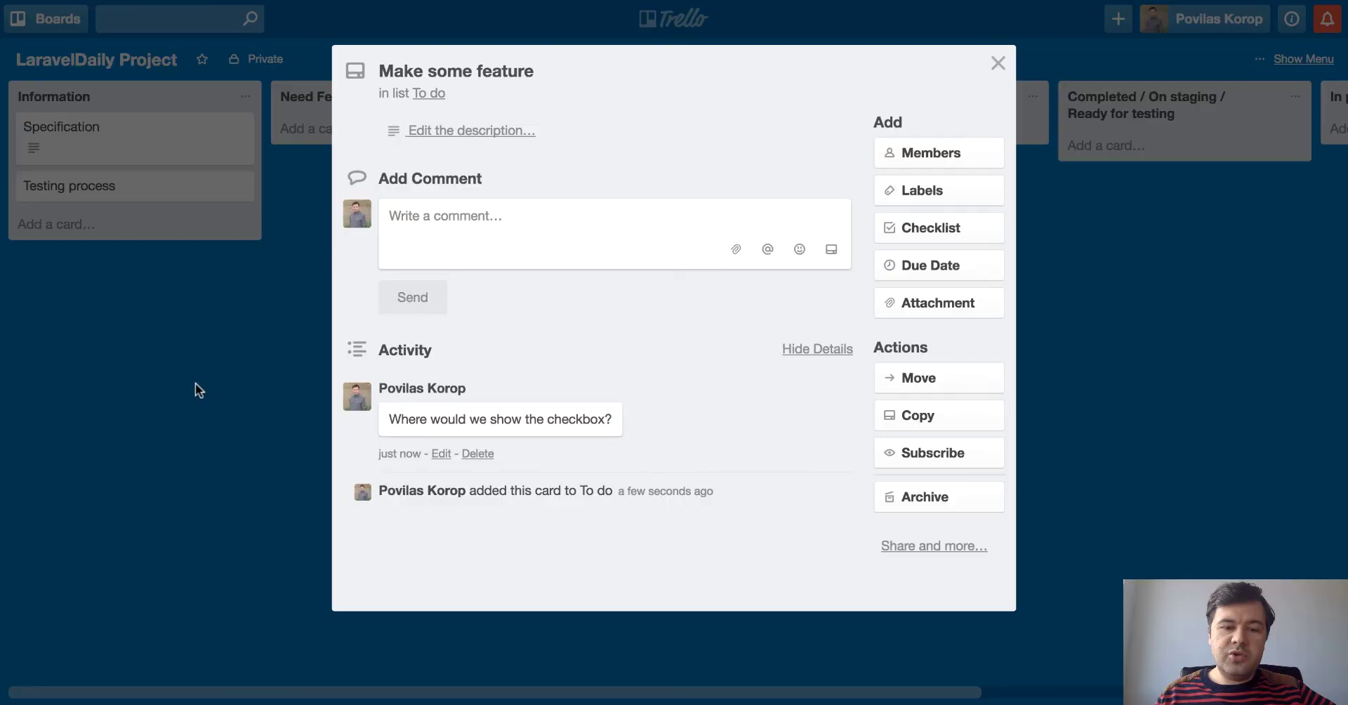
Close the card, drag it to Need Feedback from Client, then back into To do
{"action": "left_click", "coordinate": [195, 382]}
{"action": "left_click_drag", "start_coordinate": [672, 143], "coordinate": [421, 144]}
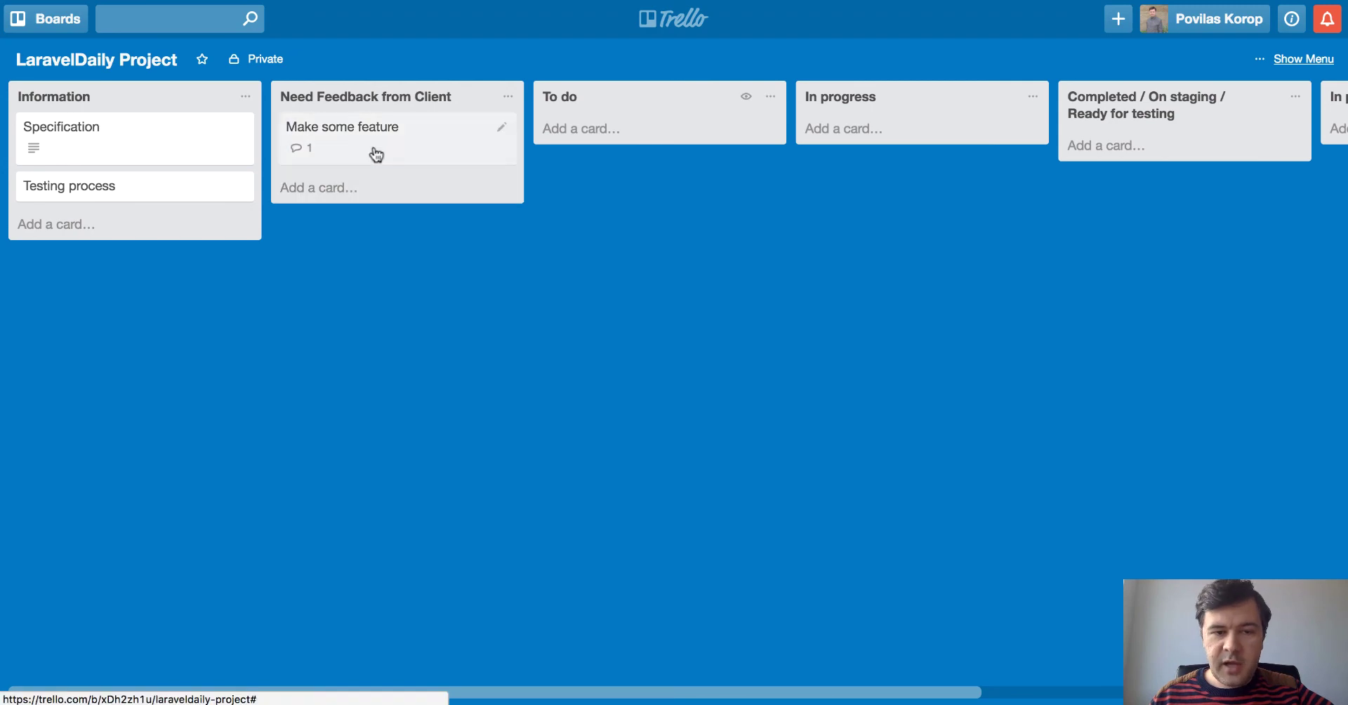
{"action": "left_click_drag", "start_coordinate": [376, 148], "coordinate": [635, 149]}
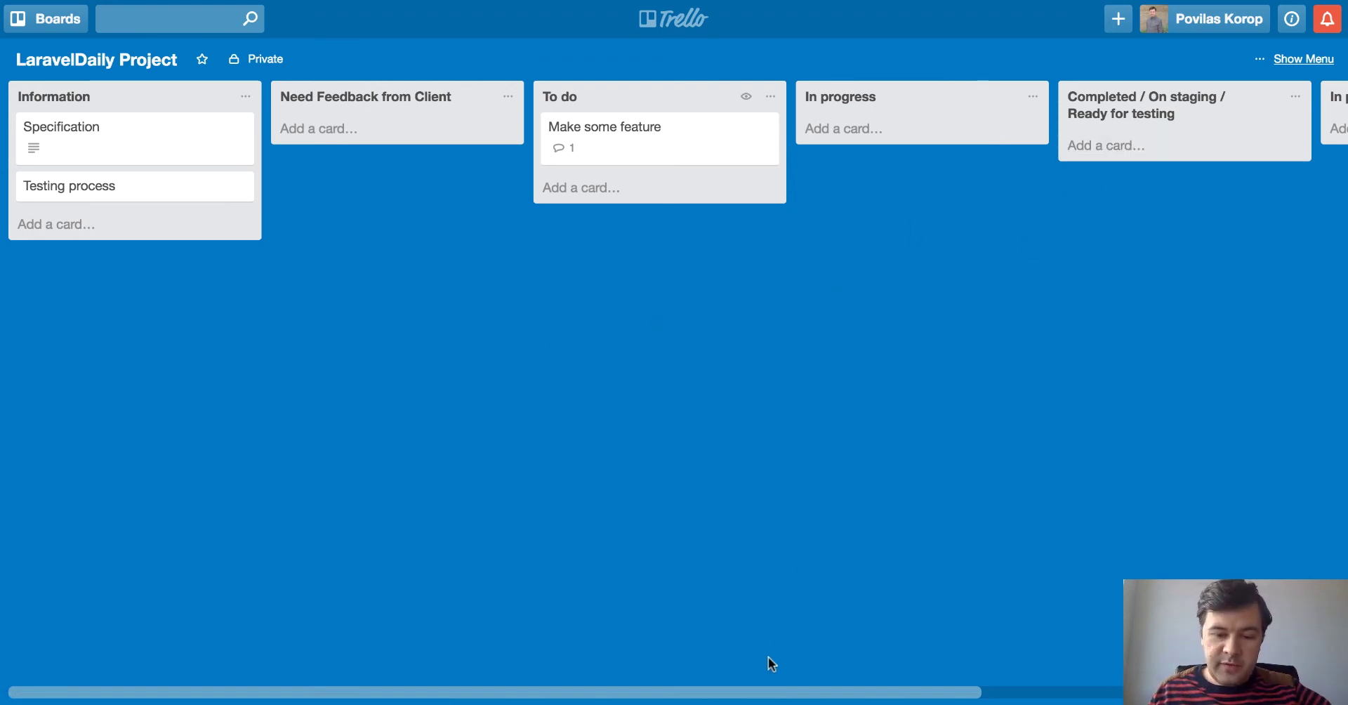
{"action": "left_click_drag", "start_coordinate": [761, 693], "coordinate": [855, 694]}
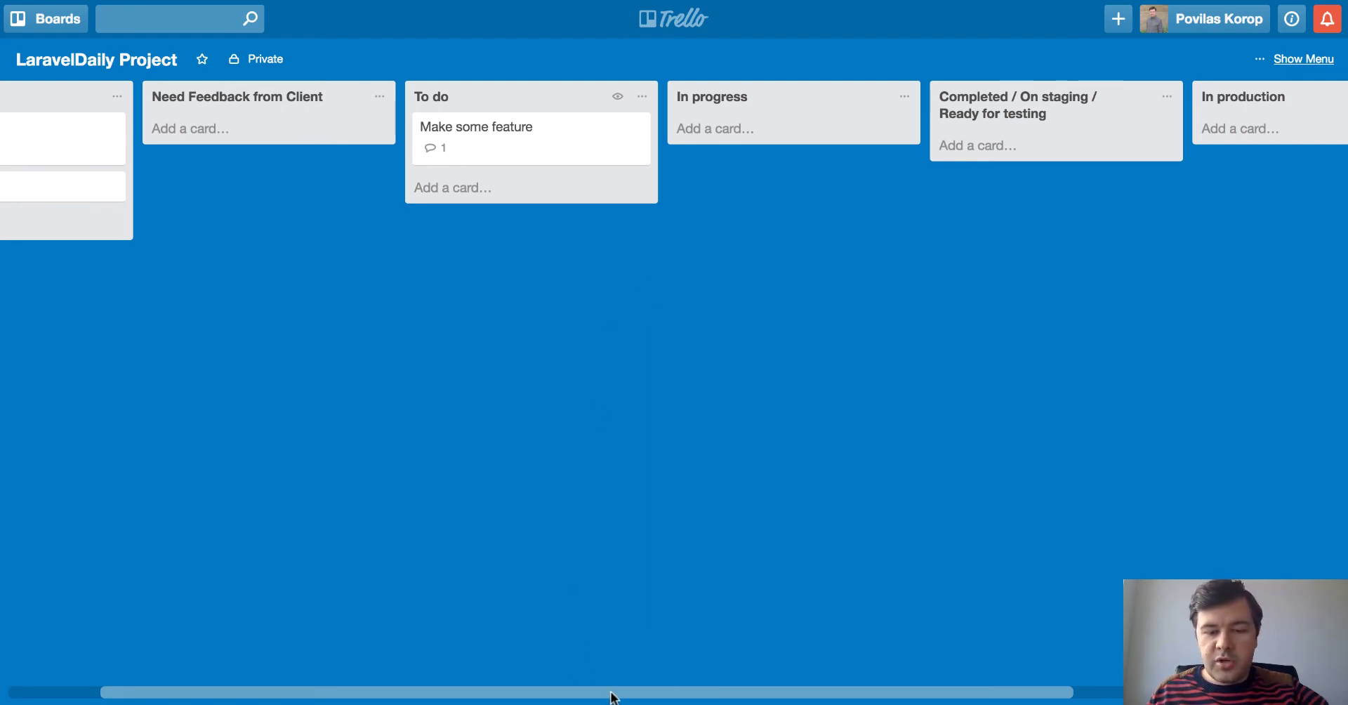
{"action": "left_click_drag", "start_coordinate": [614, 693], "coordinate": [857, 694]}
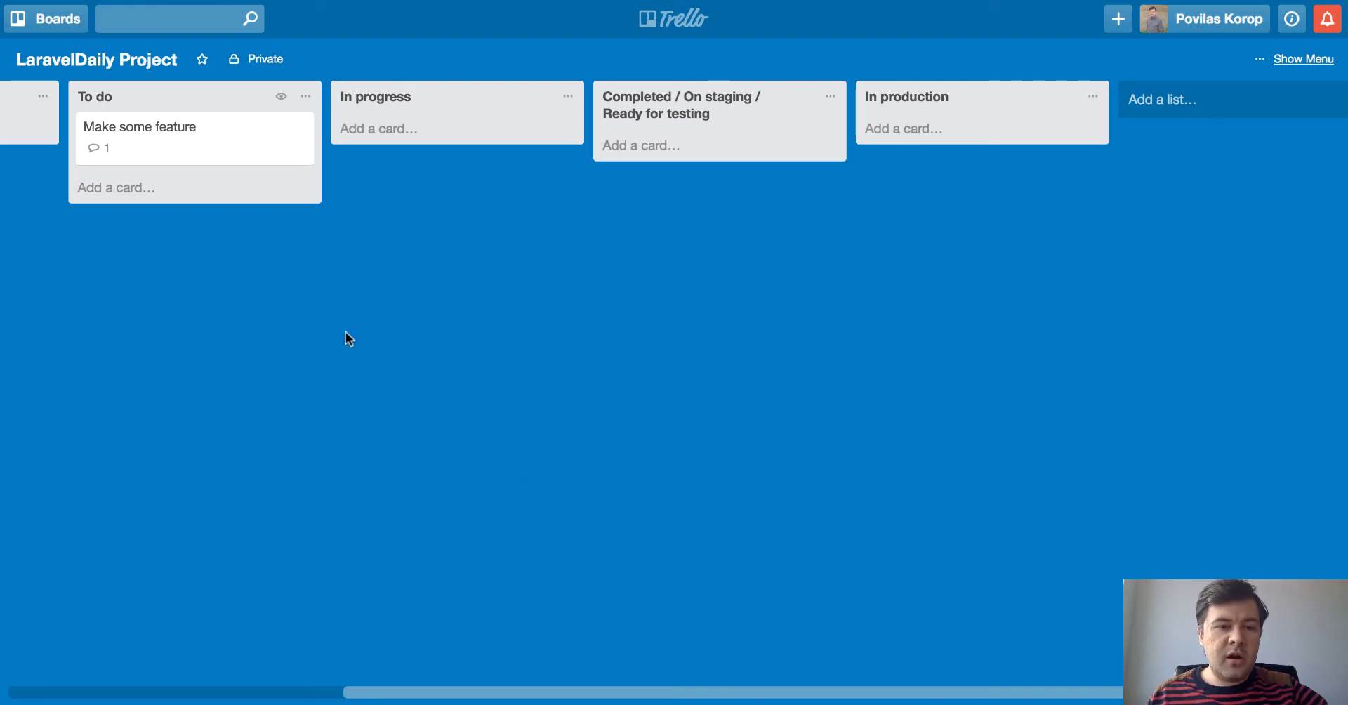
Move the Make some feature card rightward across the workflow lists, then archive it
{"action": "left_click_drag", "start_coordinate": [217, 137], "coordinate": [974, 169]}
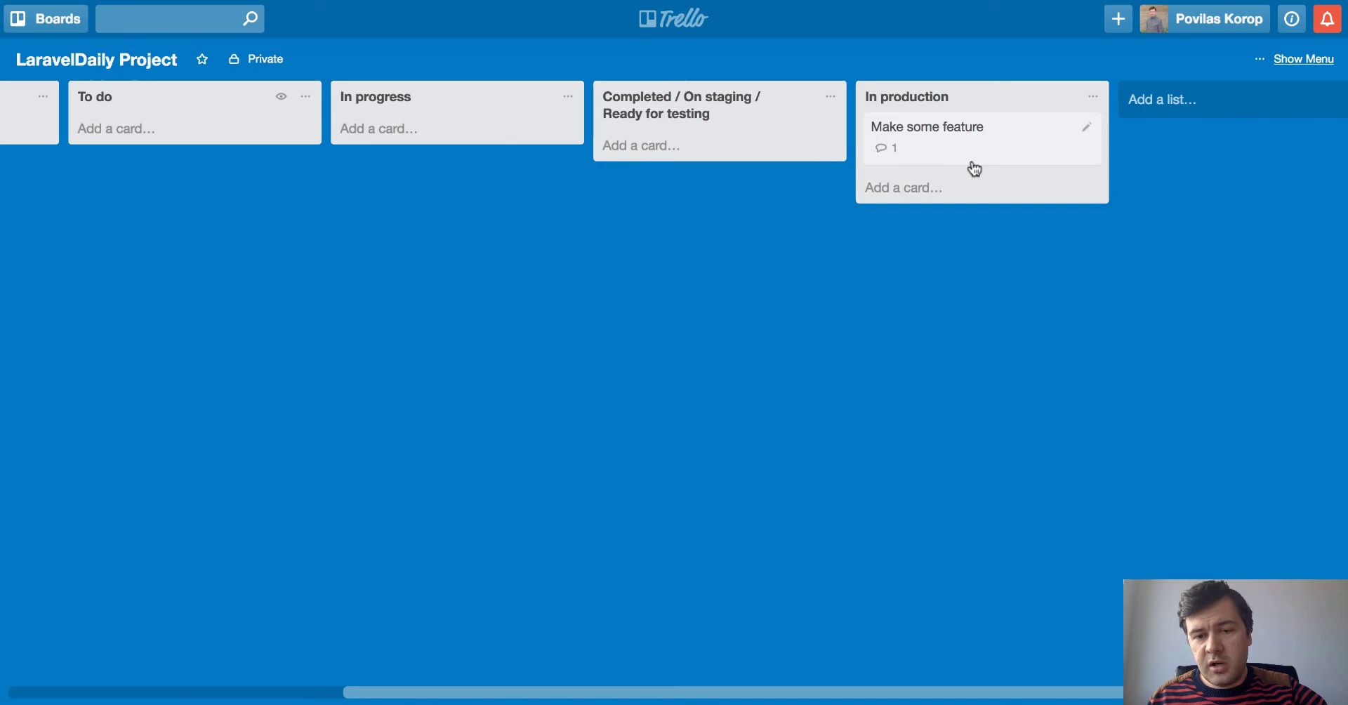
{"action": "left_click", "coordinate": [997, 139]}
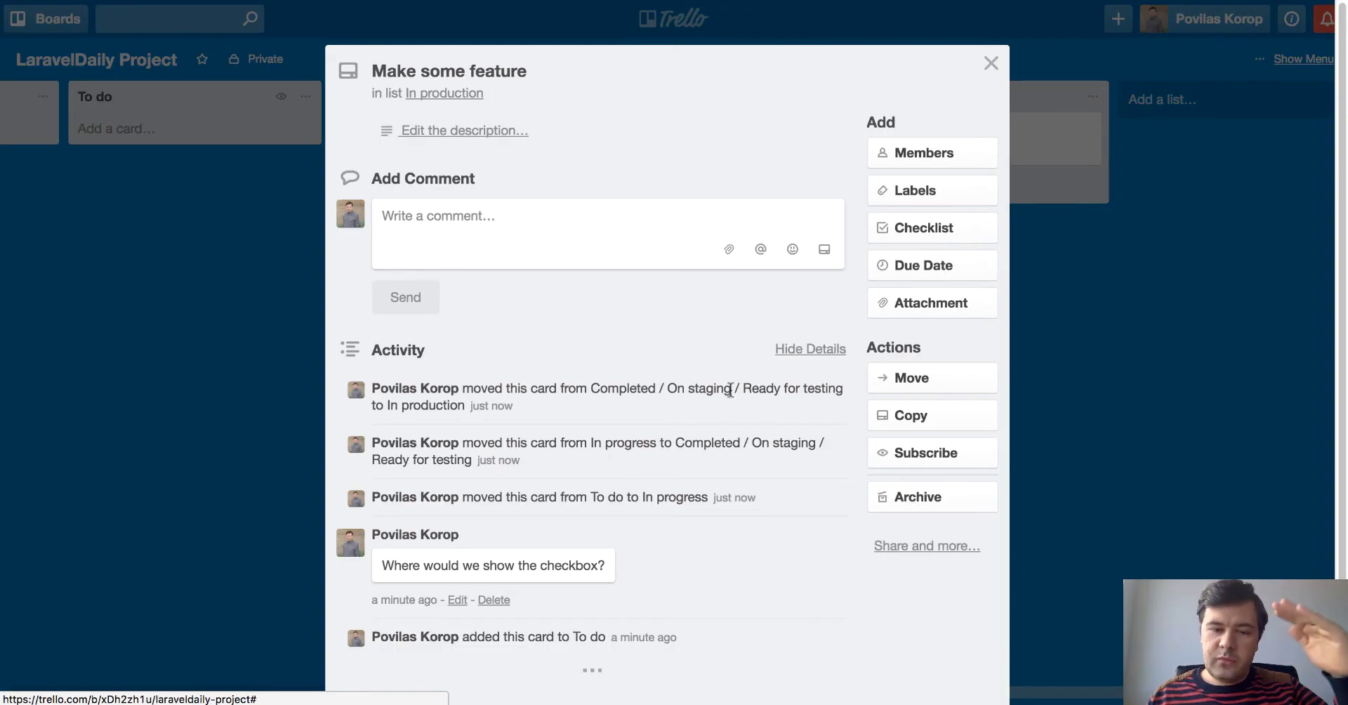
{"action": "scroll", "coordinate": [730, 390], "scroll_direction": "down", "scroll_amount": 1}
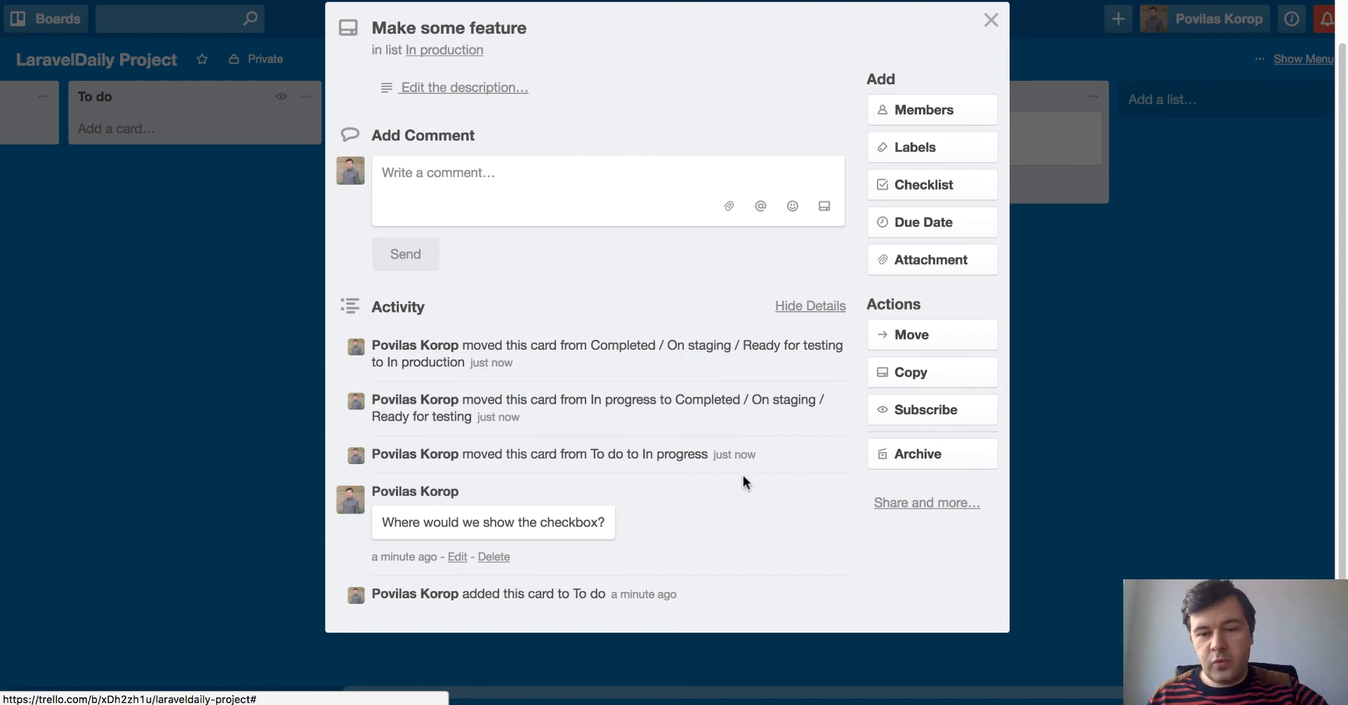
{"action": "left_click", "coordinate": [921, 453]}
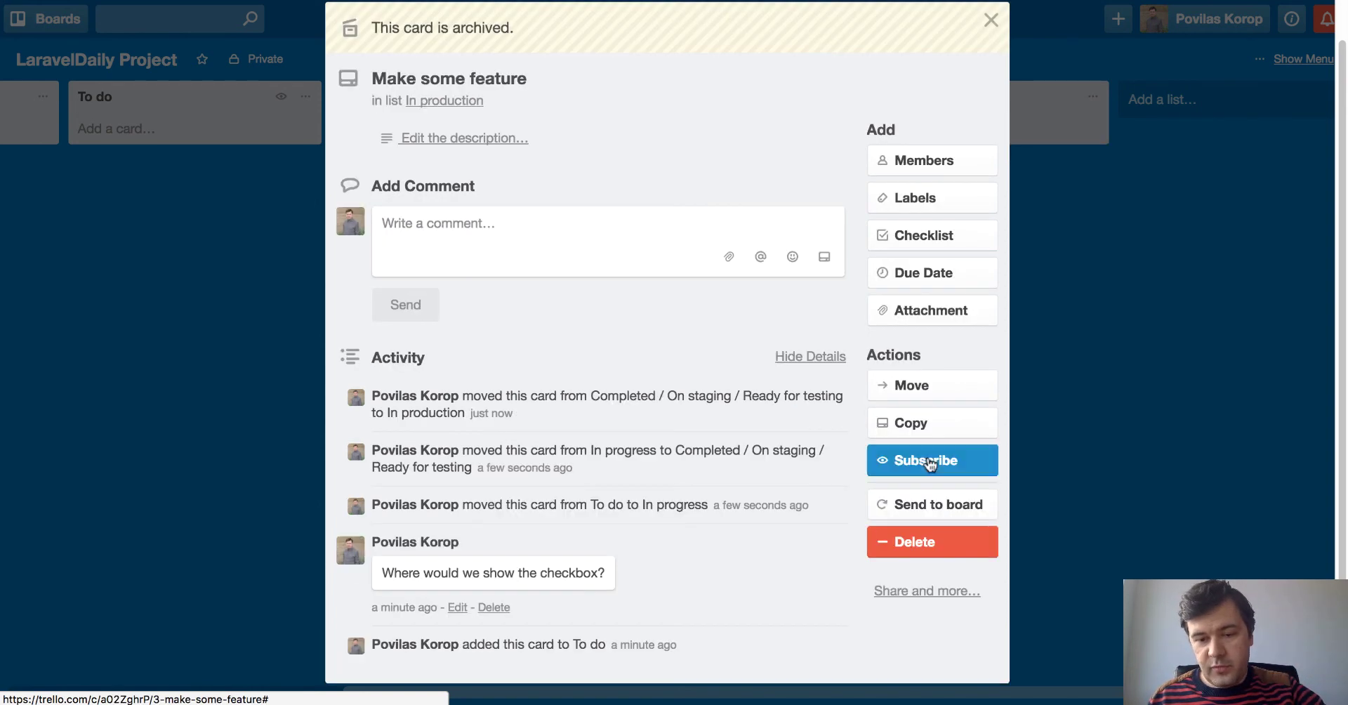
{"action": "left_click", "coordinate": [1249, 428]}
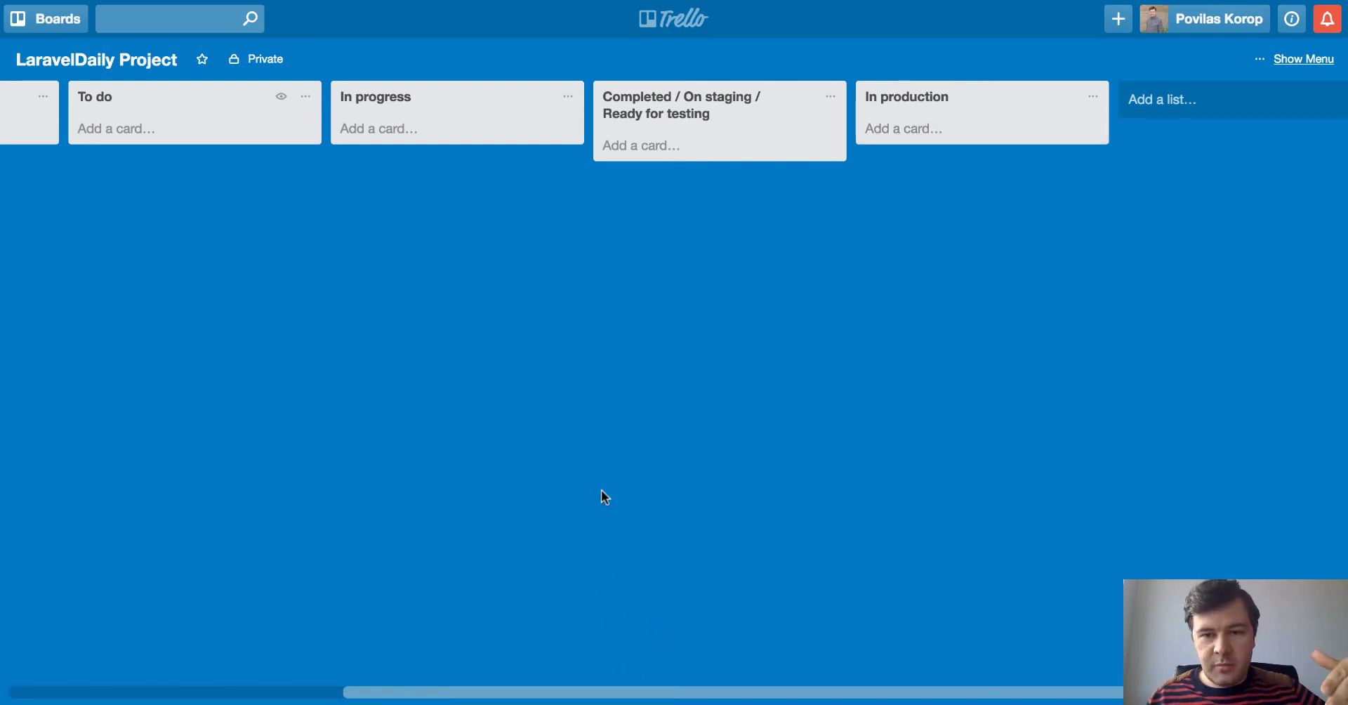
{"action": "left_click", "coordinate": [186, 15]}
{"action": "type", "text": "make "}
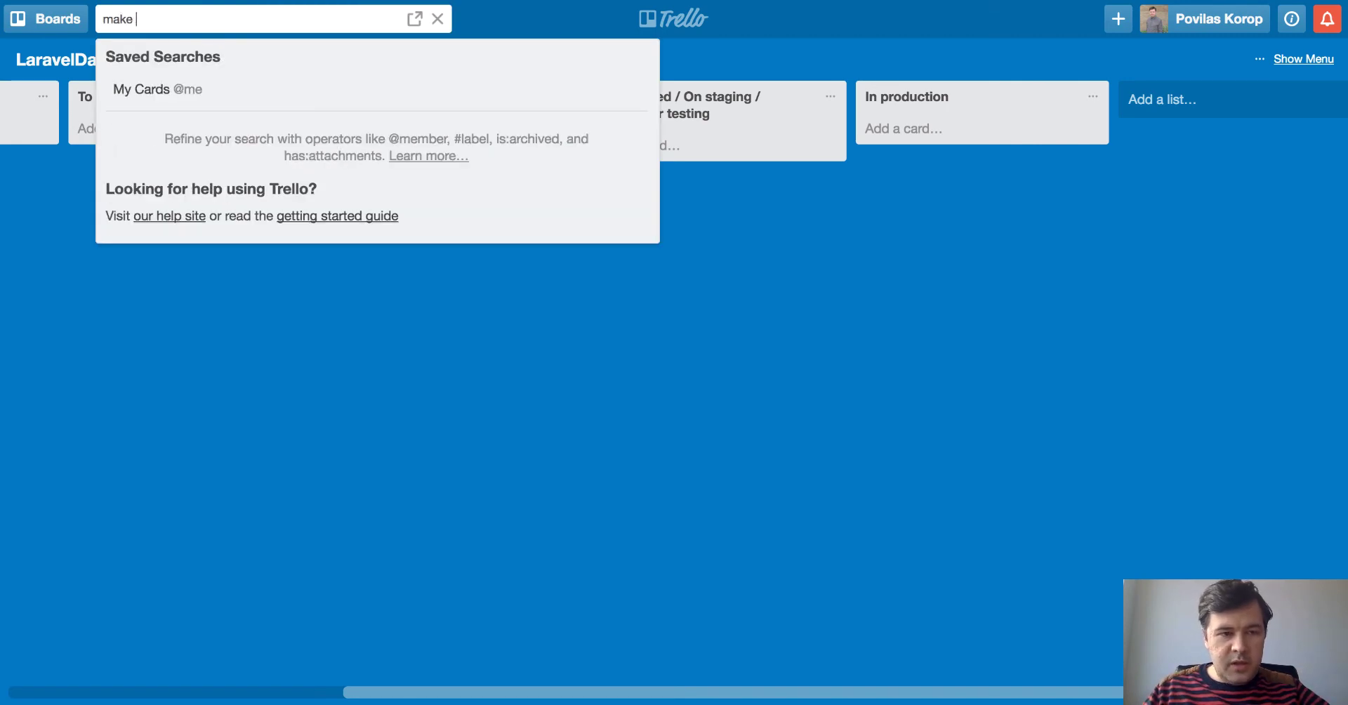
{"action": "type", "text": "featu"}
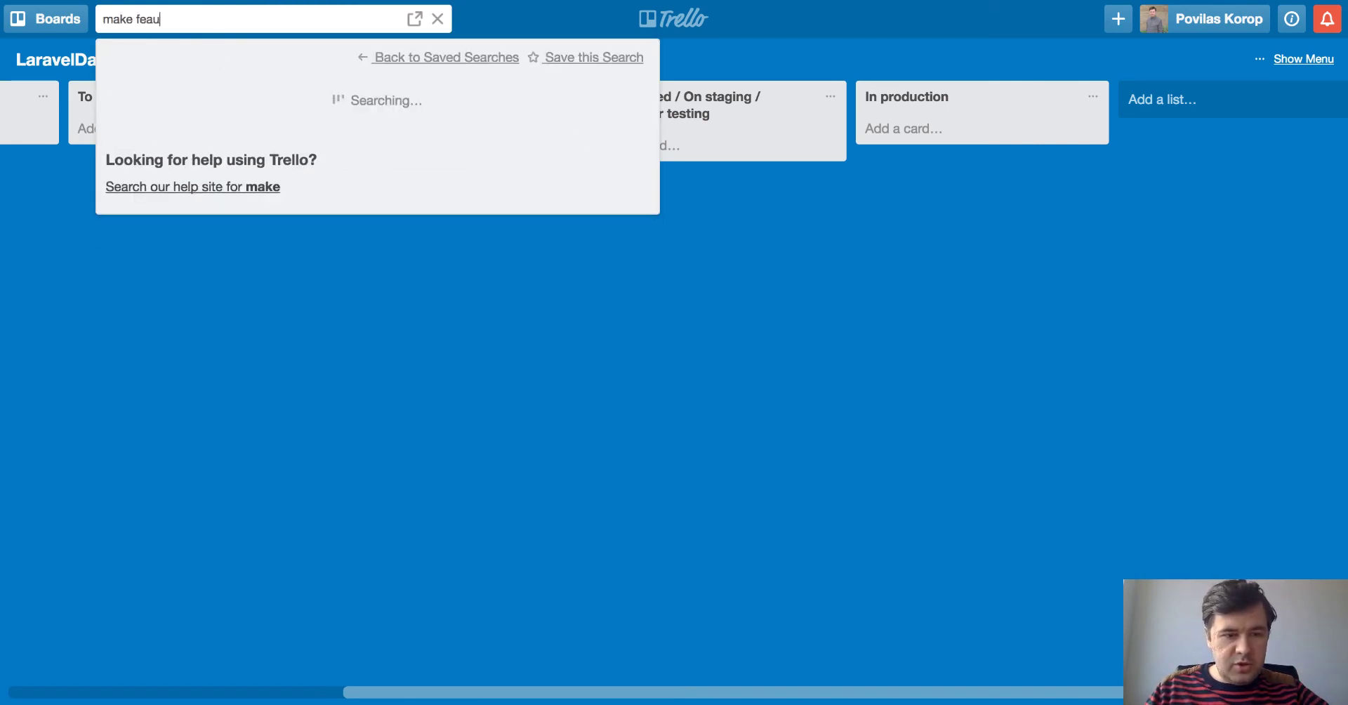
{"action": "type", "text": "re"}
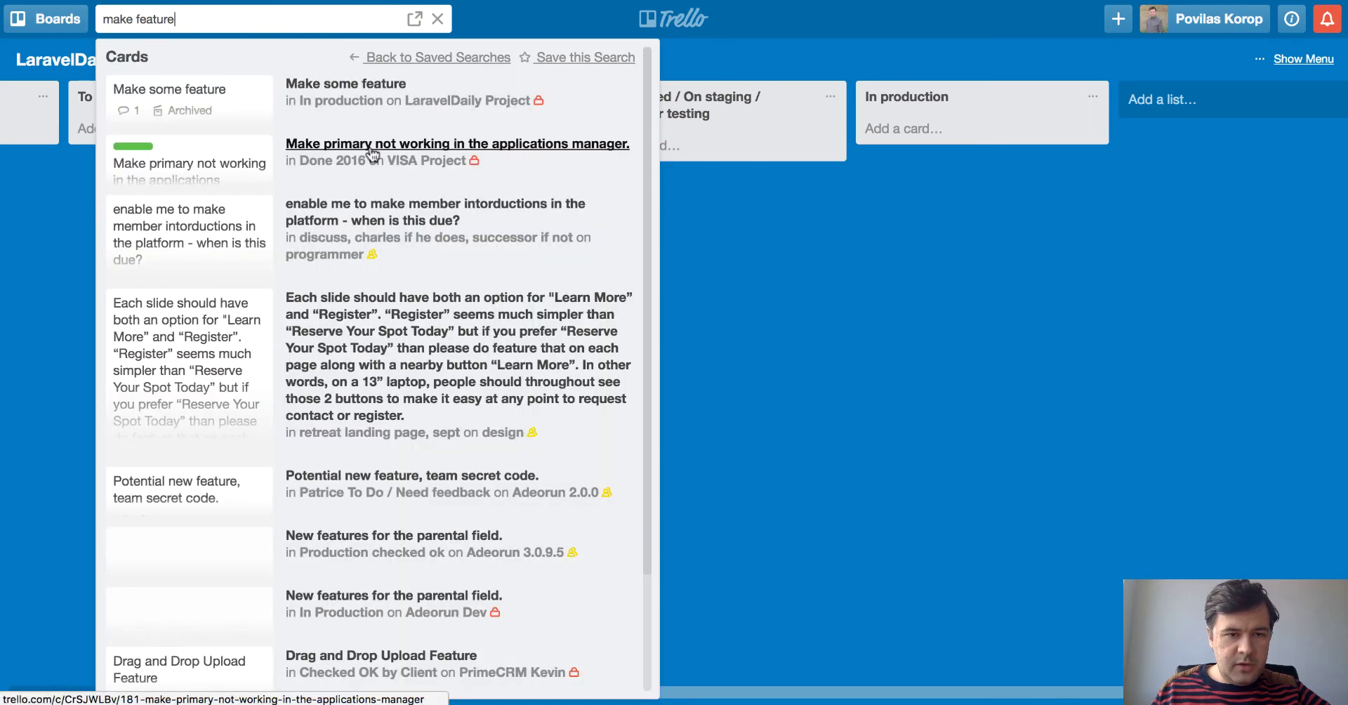
{"action": "left_click", "coordinate": [346, 84]}
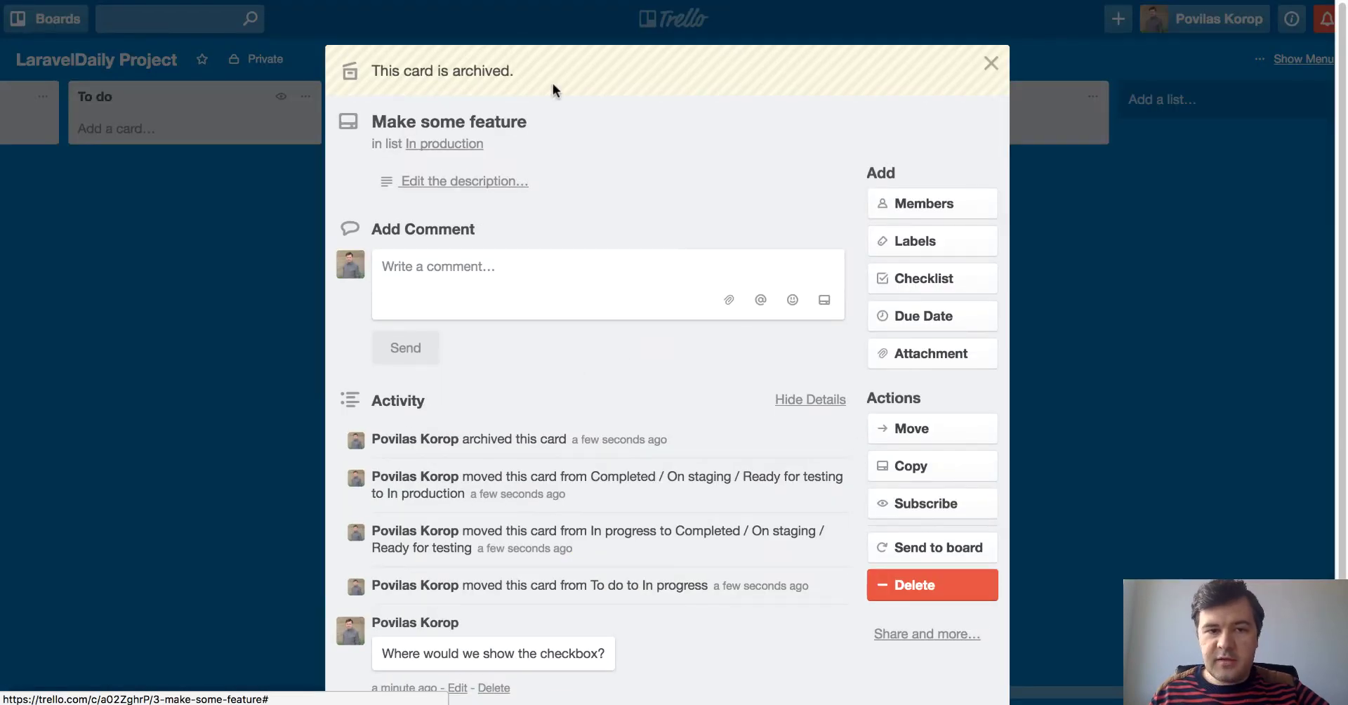
{"action": "left_click", "coordinate": [174, 366]}
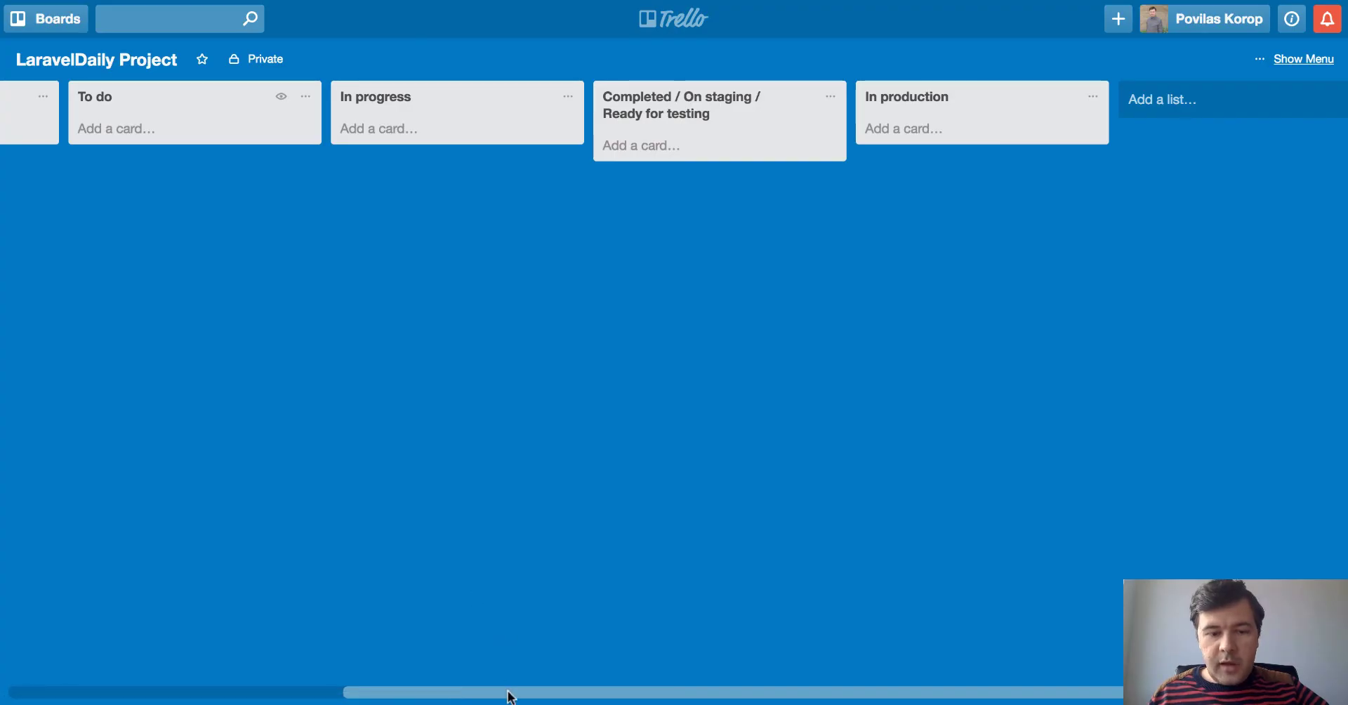
Create an 'In discussion' list and move it to sit just before To do
{"action": "left_click_drag", "start_coordinate": [510, 696], "coordinate": [204, 636]}
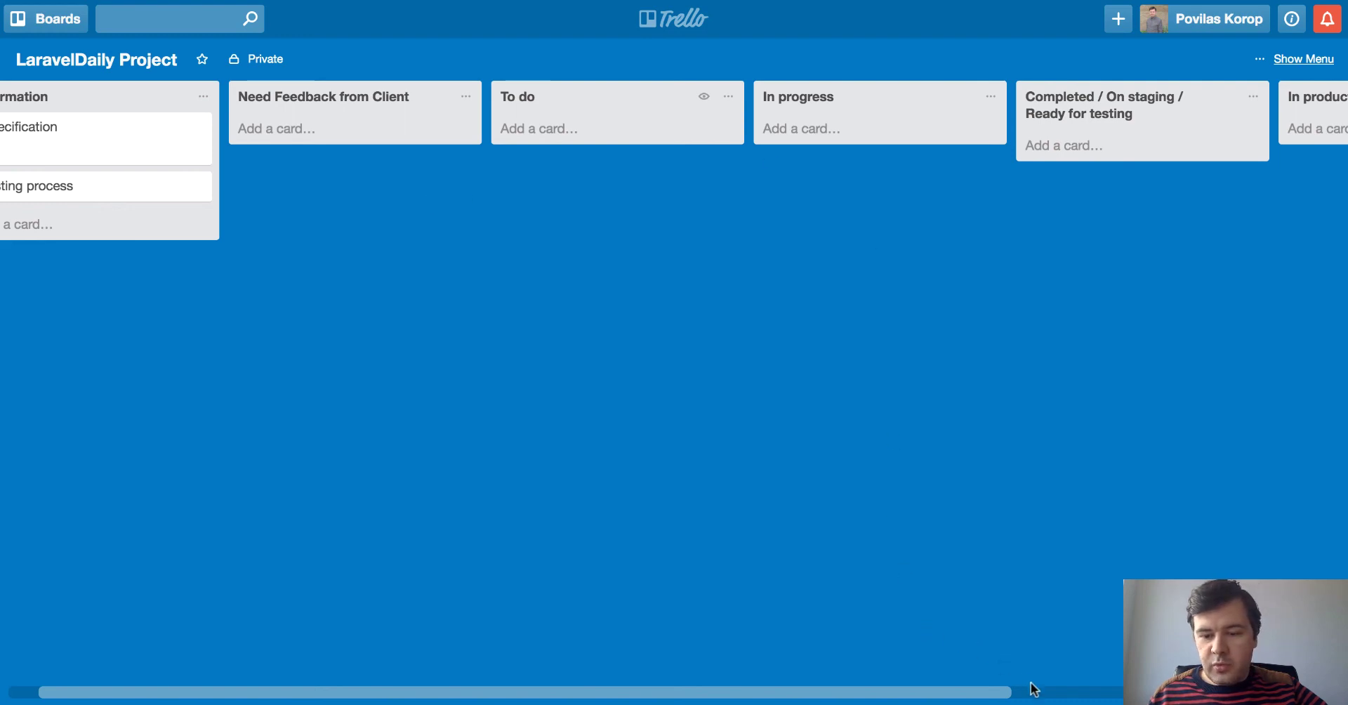
{"action": "scroll", "coordinate": [1034, 689], "scroll_direction": "right", "scroll_amount": 5}
{"action": "left_click", "coordinate": [1123, 101]}
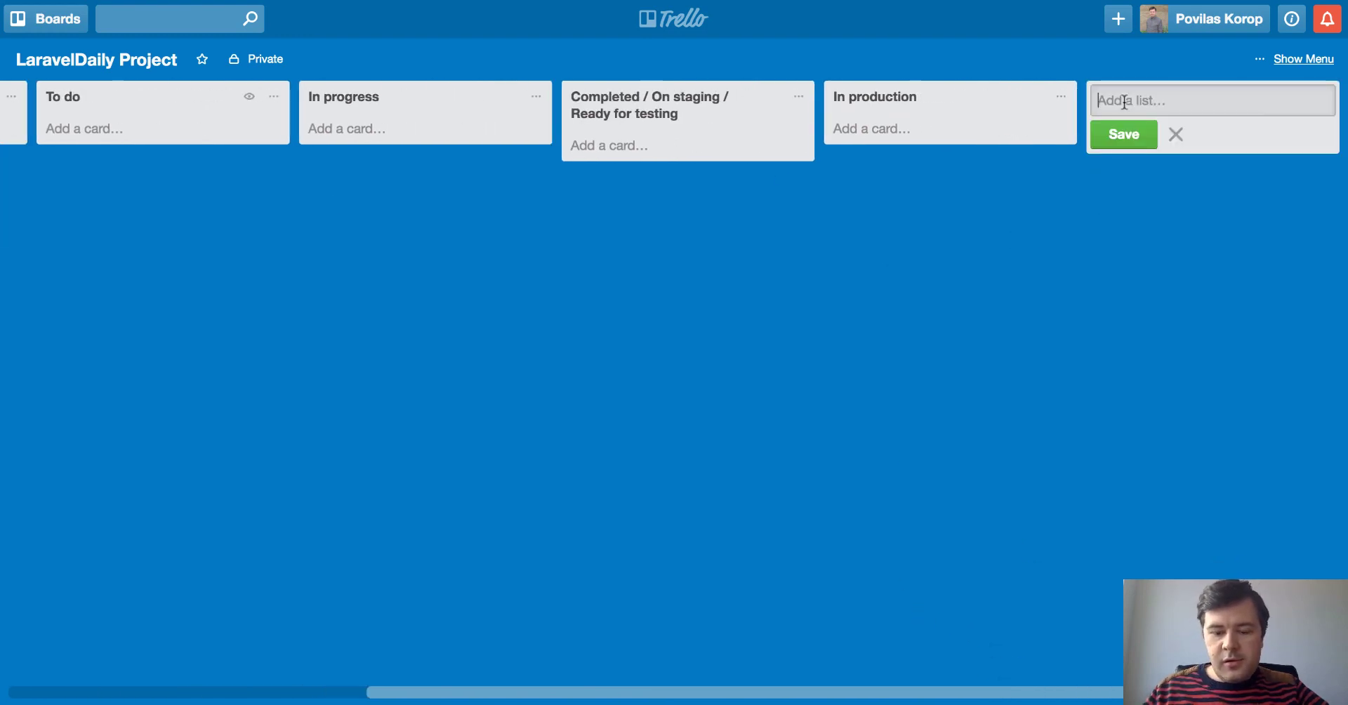
{"action": "type", "text": "In discussion"}
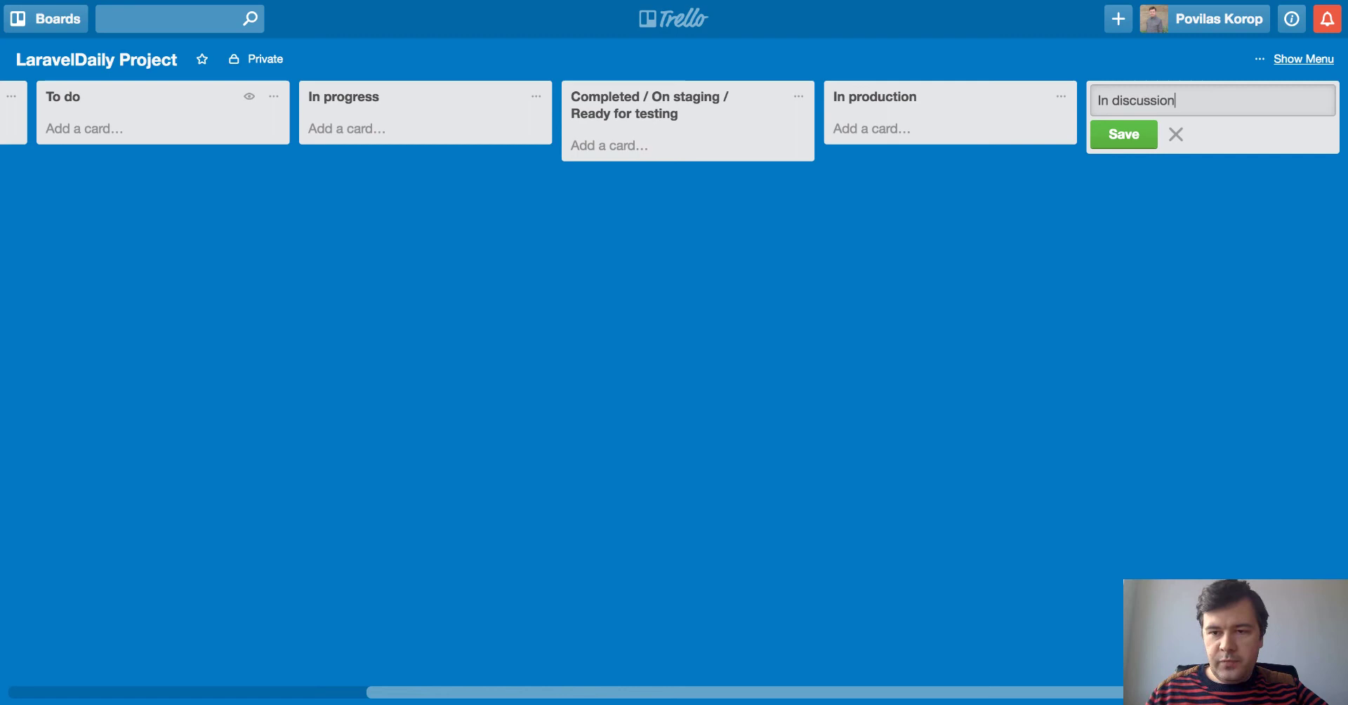
{"action": "key", "text": "Return"}
{"action": "left_click_drag", "start_coordinate": [936, 103], "coordinate": [260, 112]}
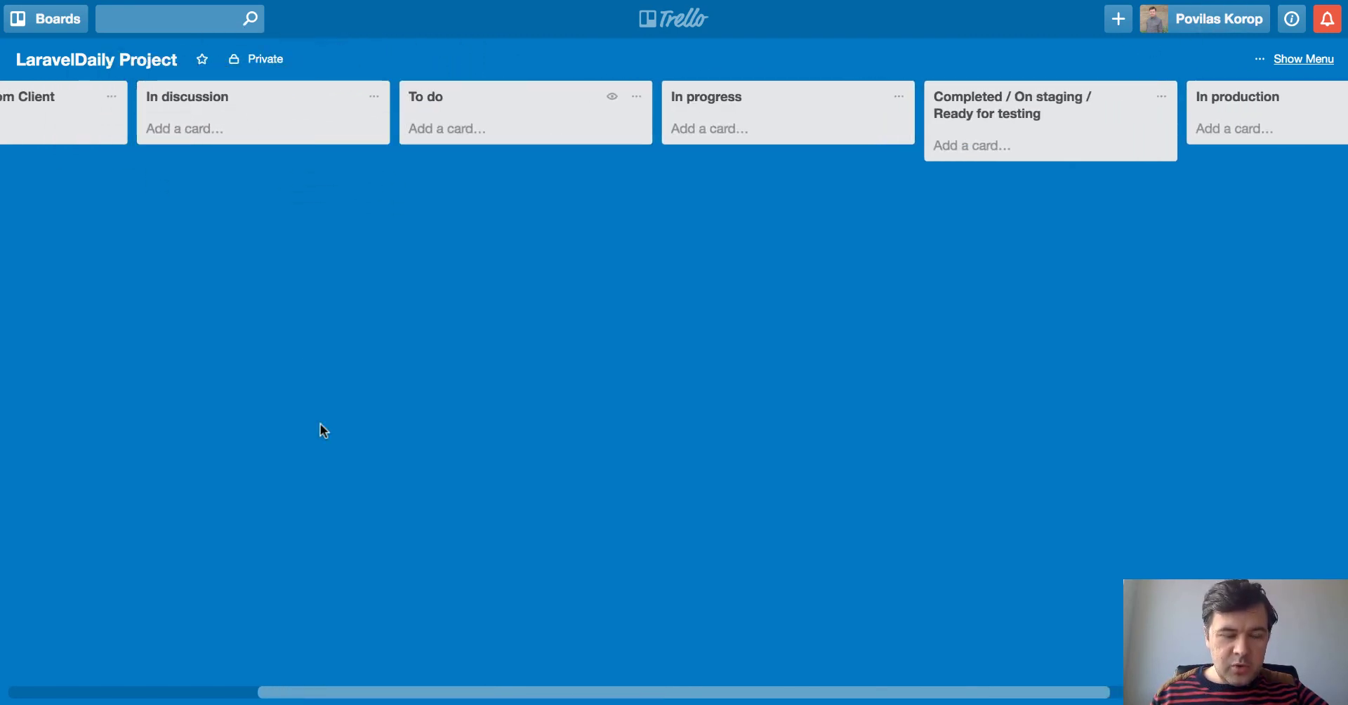
{"action": "left_click_drag", "start_coordinate": [301, 693], "coordinate": [72, 691]}
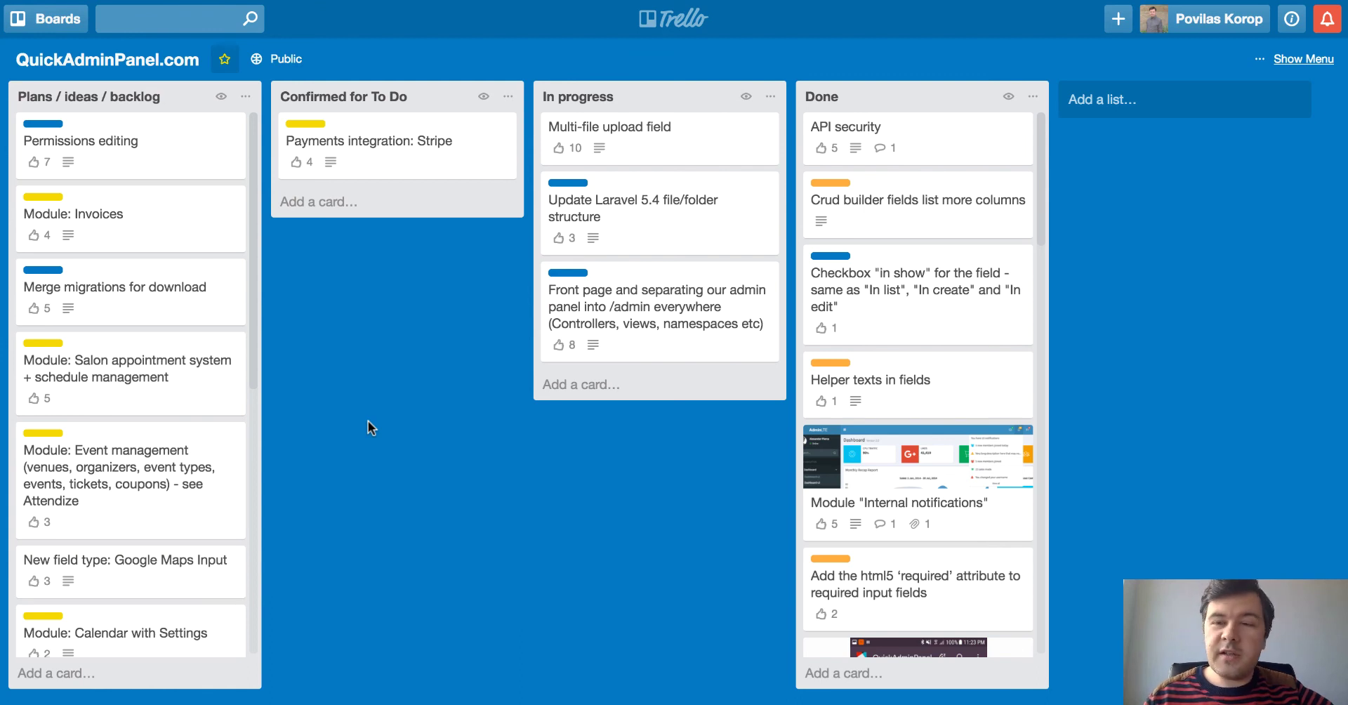
Copy the Payments integration: Stripe card into the To do list of LaravelDaily Project
{"action": "left_click", "coordinate": [369, 134]}
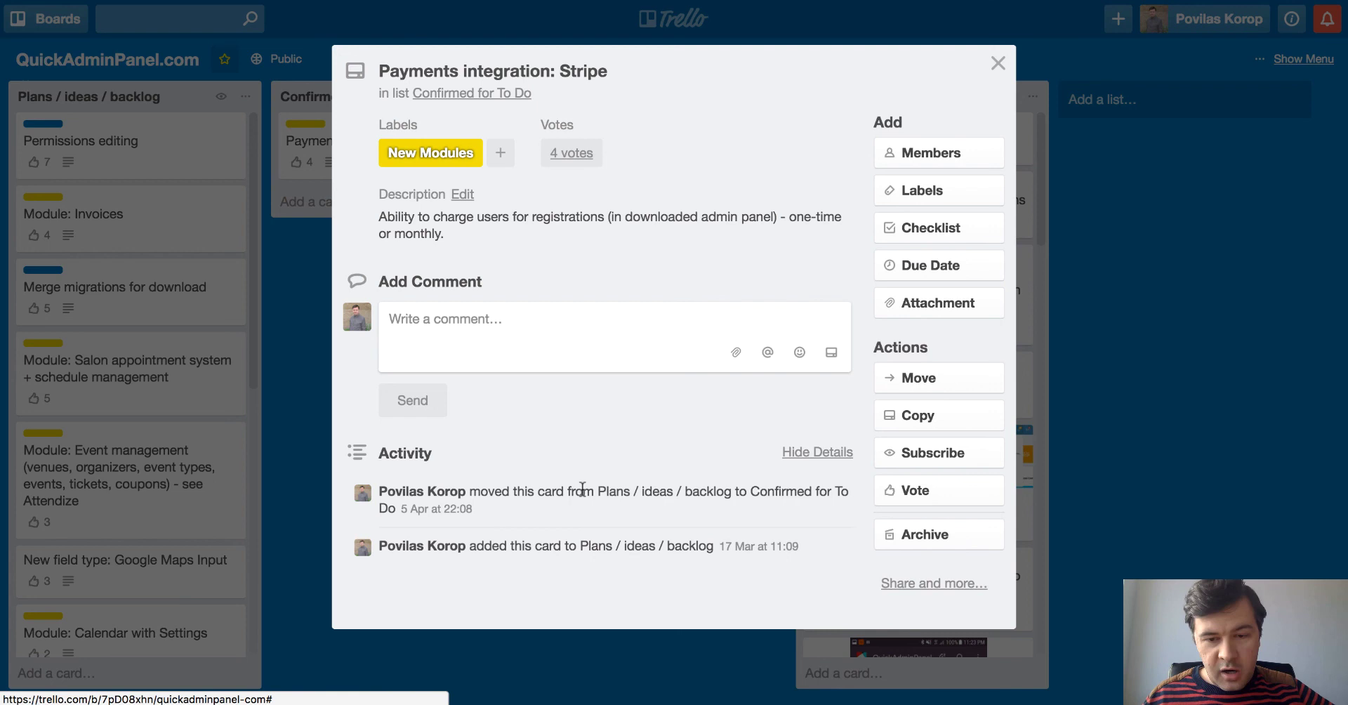
{"action": "left_click", "coordinate": [917, 417]}
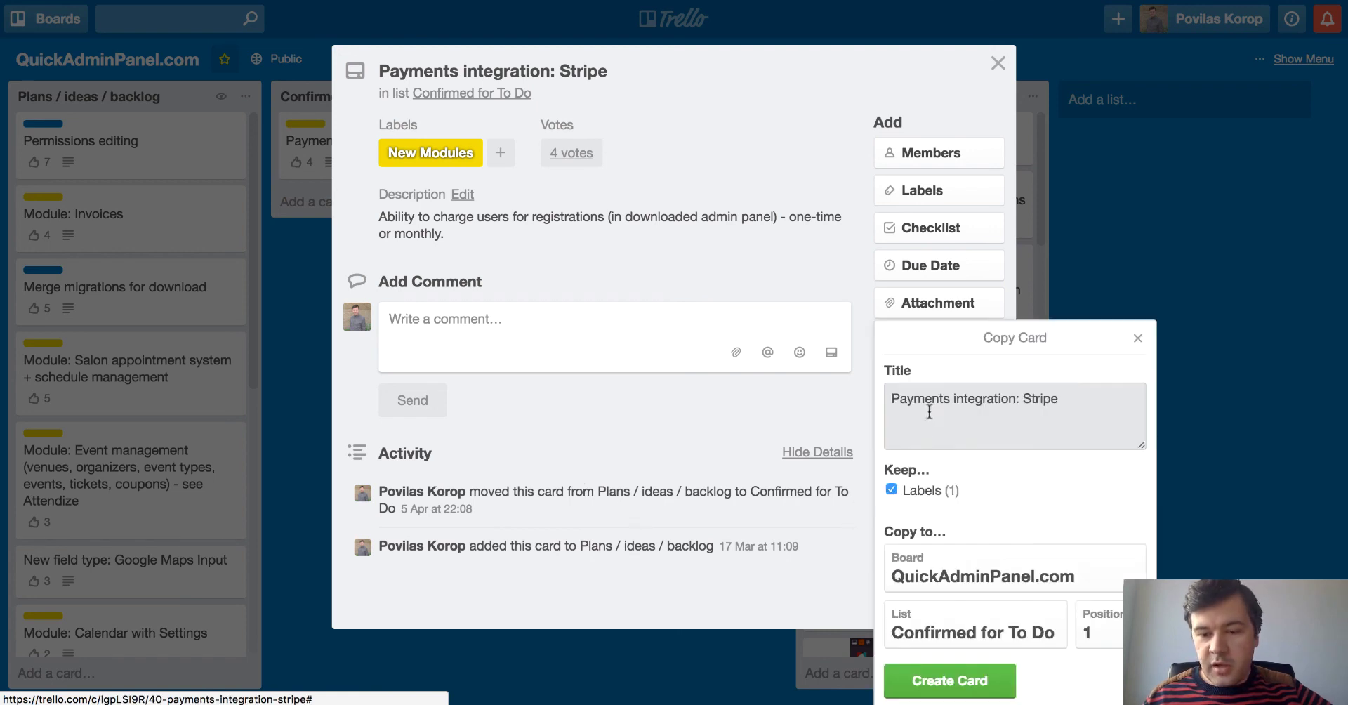
{"action": "left_click", "coordinate": [945, 574]}
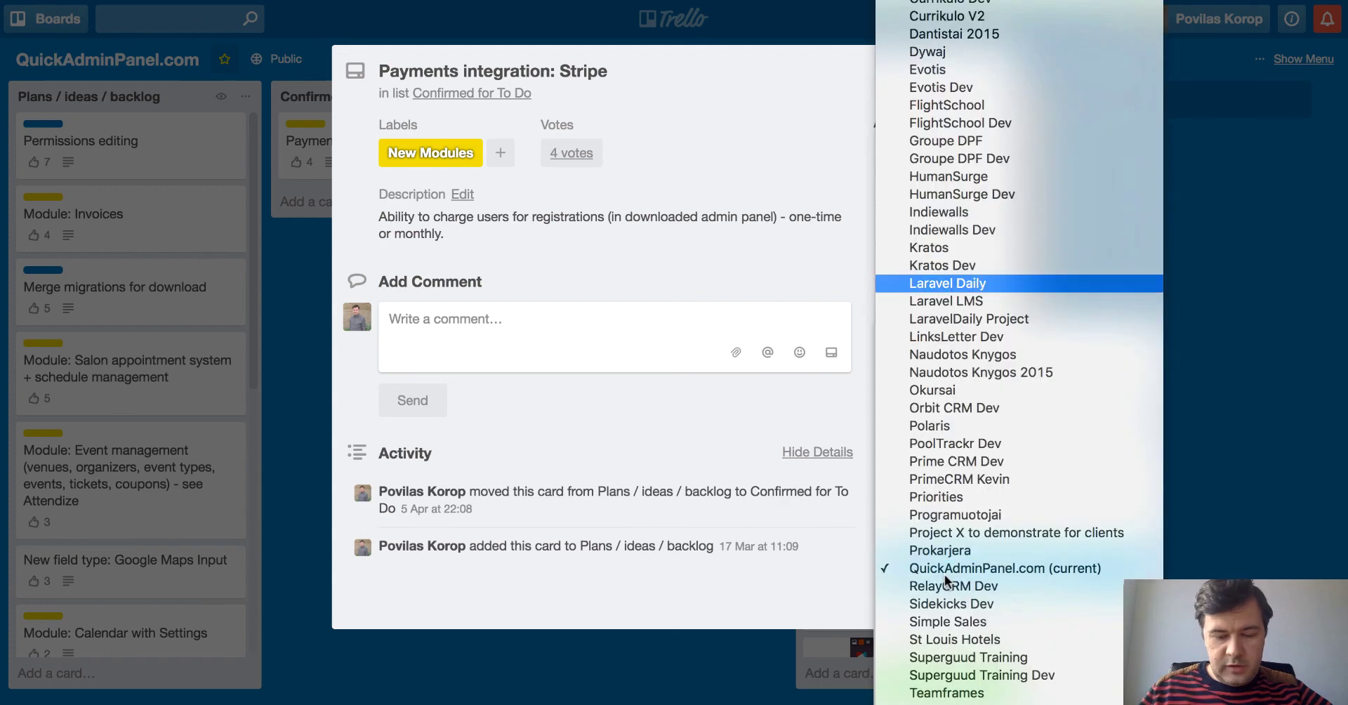
{"action": "left_click", "coordinate": [987, 318]}
{"action": "left_click", "coordinate": [973, 635]}
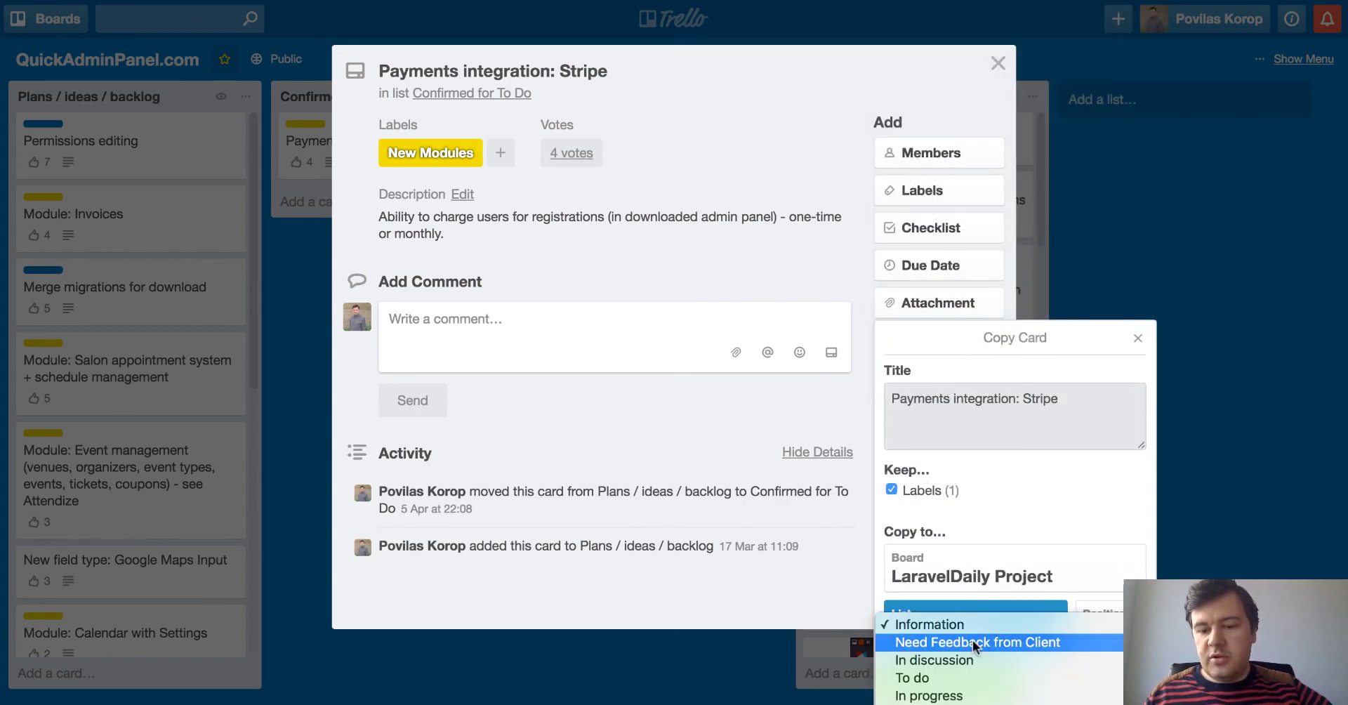
{"action": "left_click", "coordinate": [955, 678]}
{"action": "left_click", "coordinate": [948, 680]}
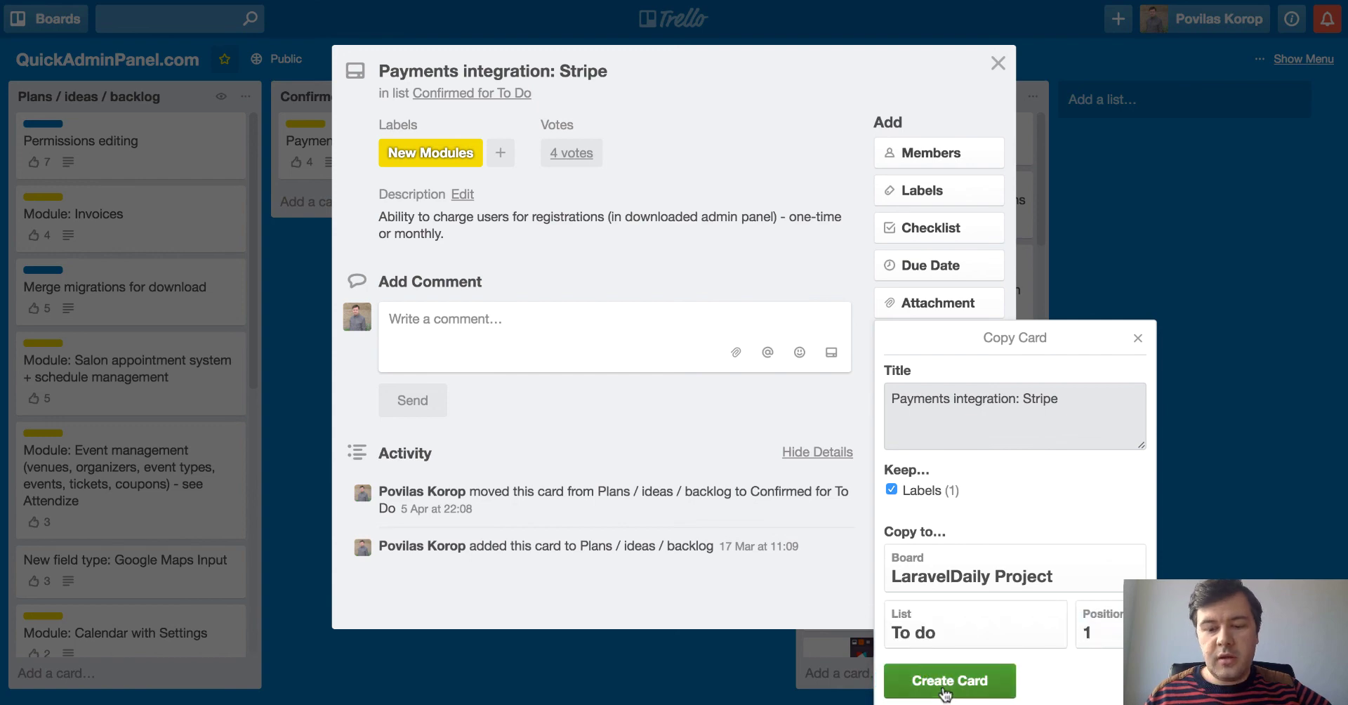